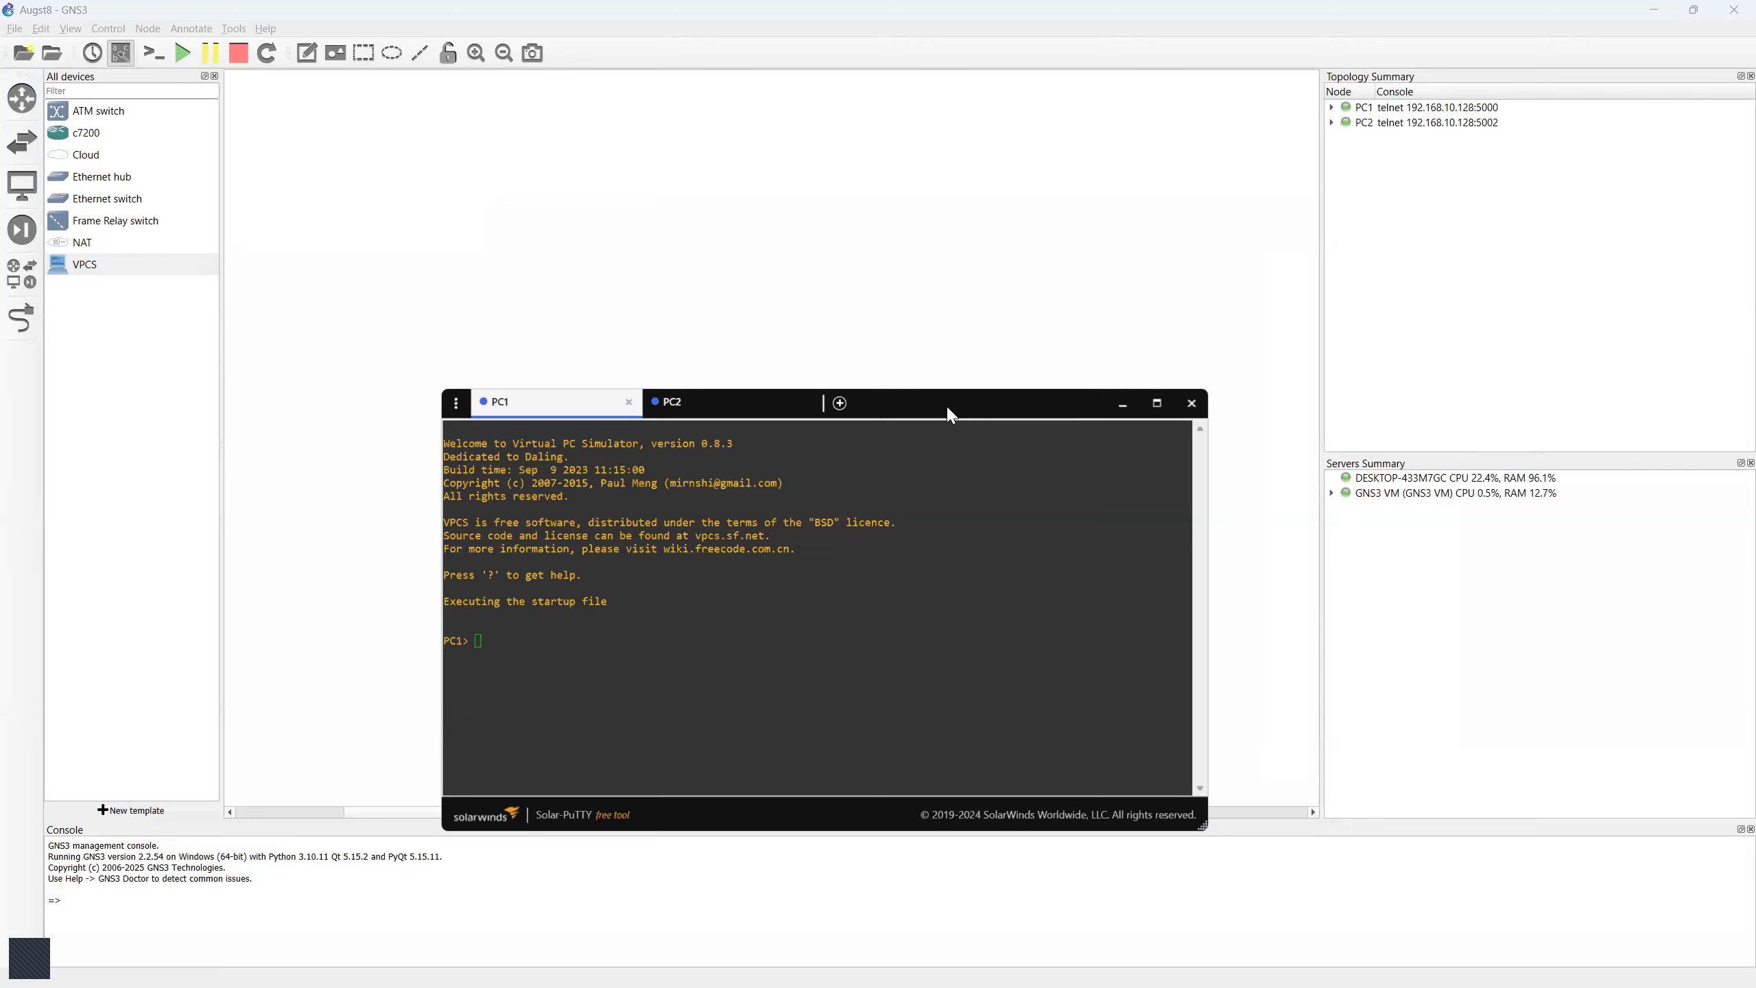
Step: Close the devices list, restore the GNS3 window to a smaller size and widen its topology canvas to show both PCs
{"action": "left_click_drag", "start_coordinate": [949, 409], "coordinate": [680, 389]}
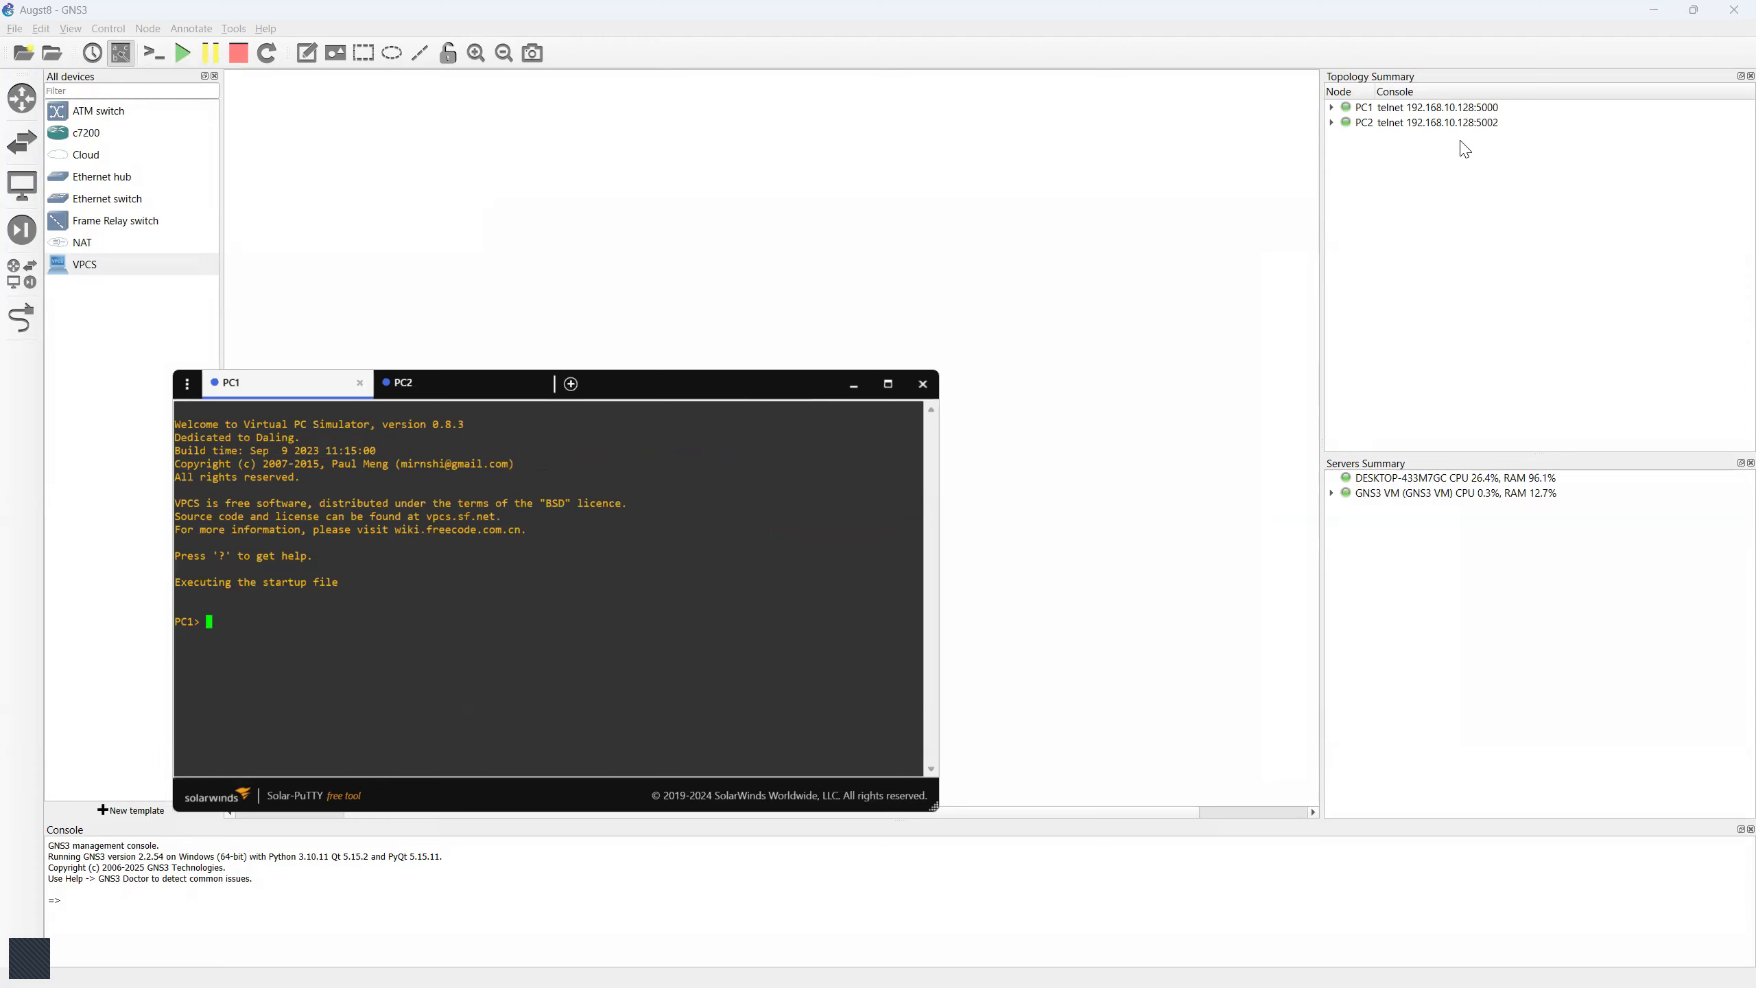
{"action": "left_click_drag", "start_coordinate": [1320, 309], "coordinate": [964, 321]}
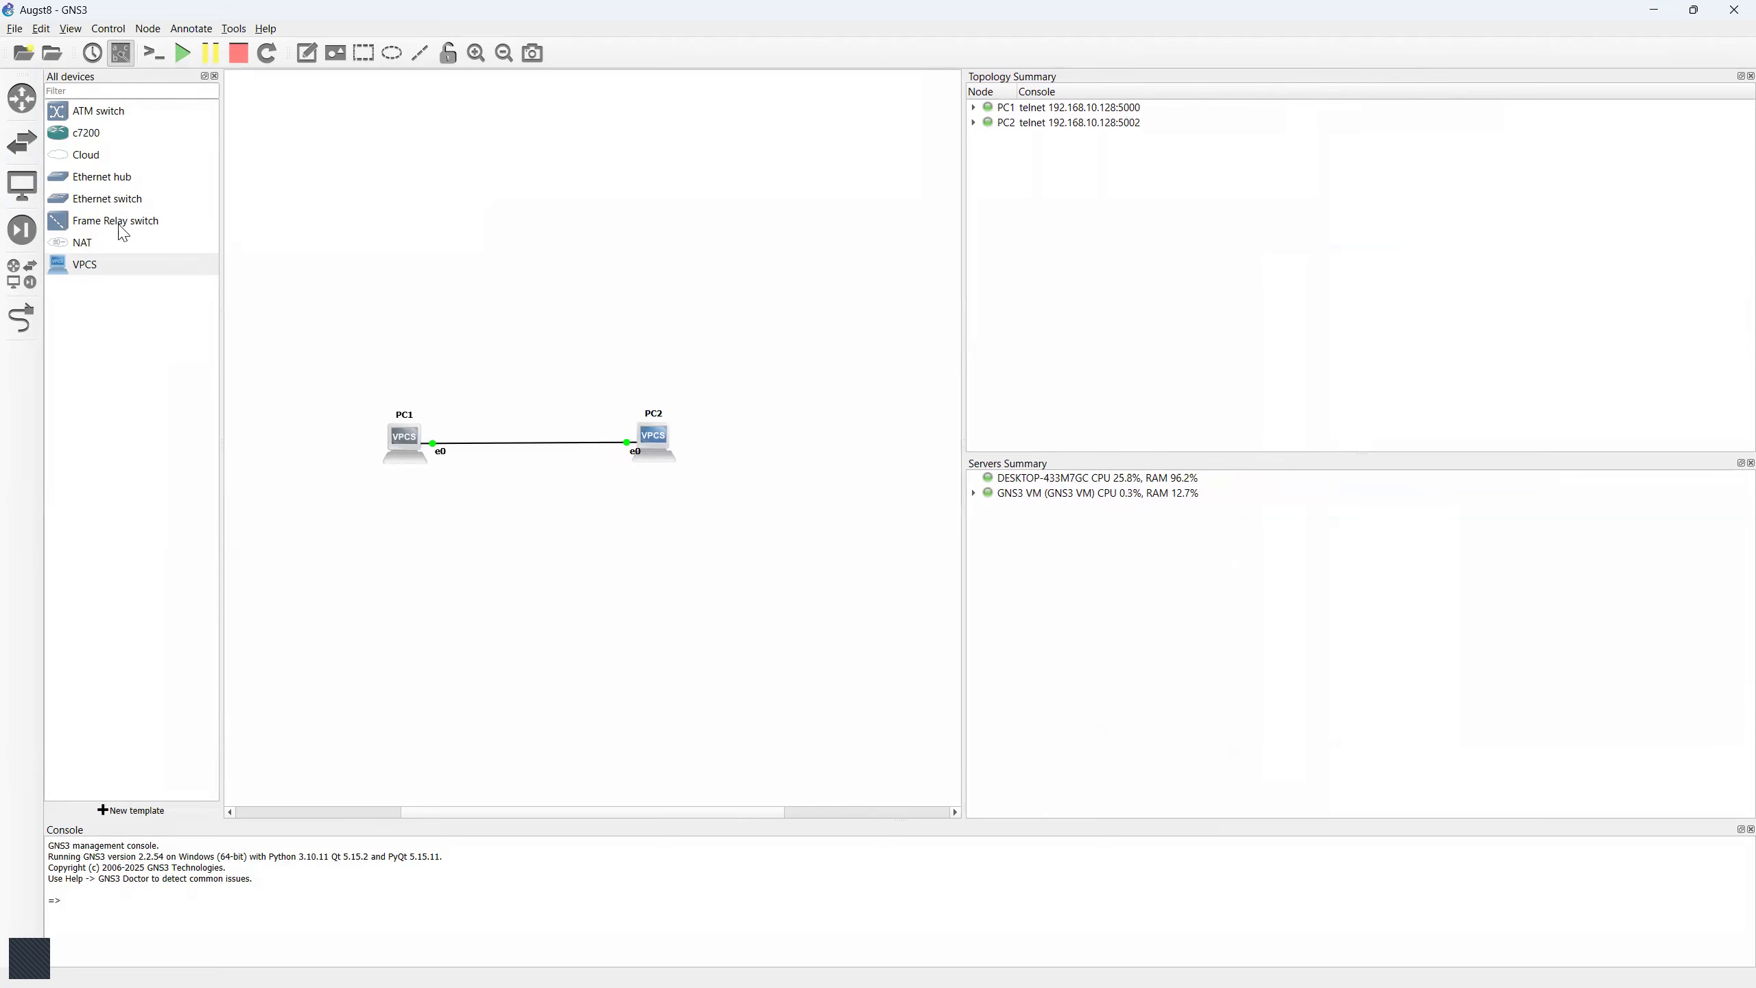
{"action": "left_click", "coordinate": [215, 76]}
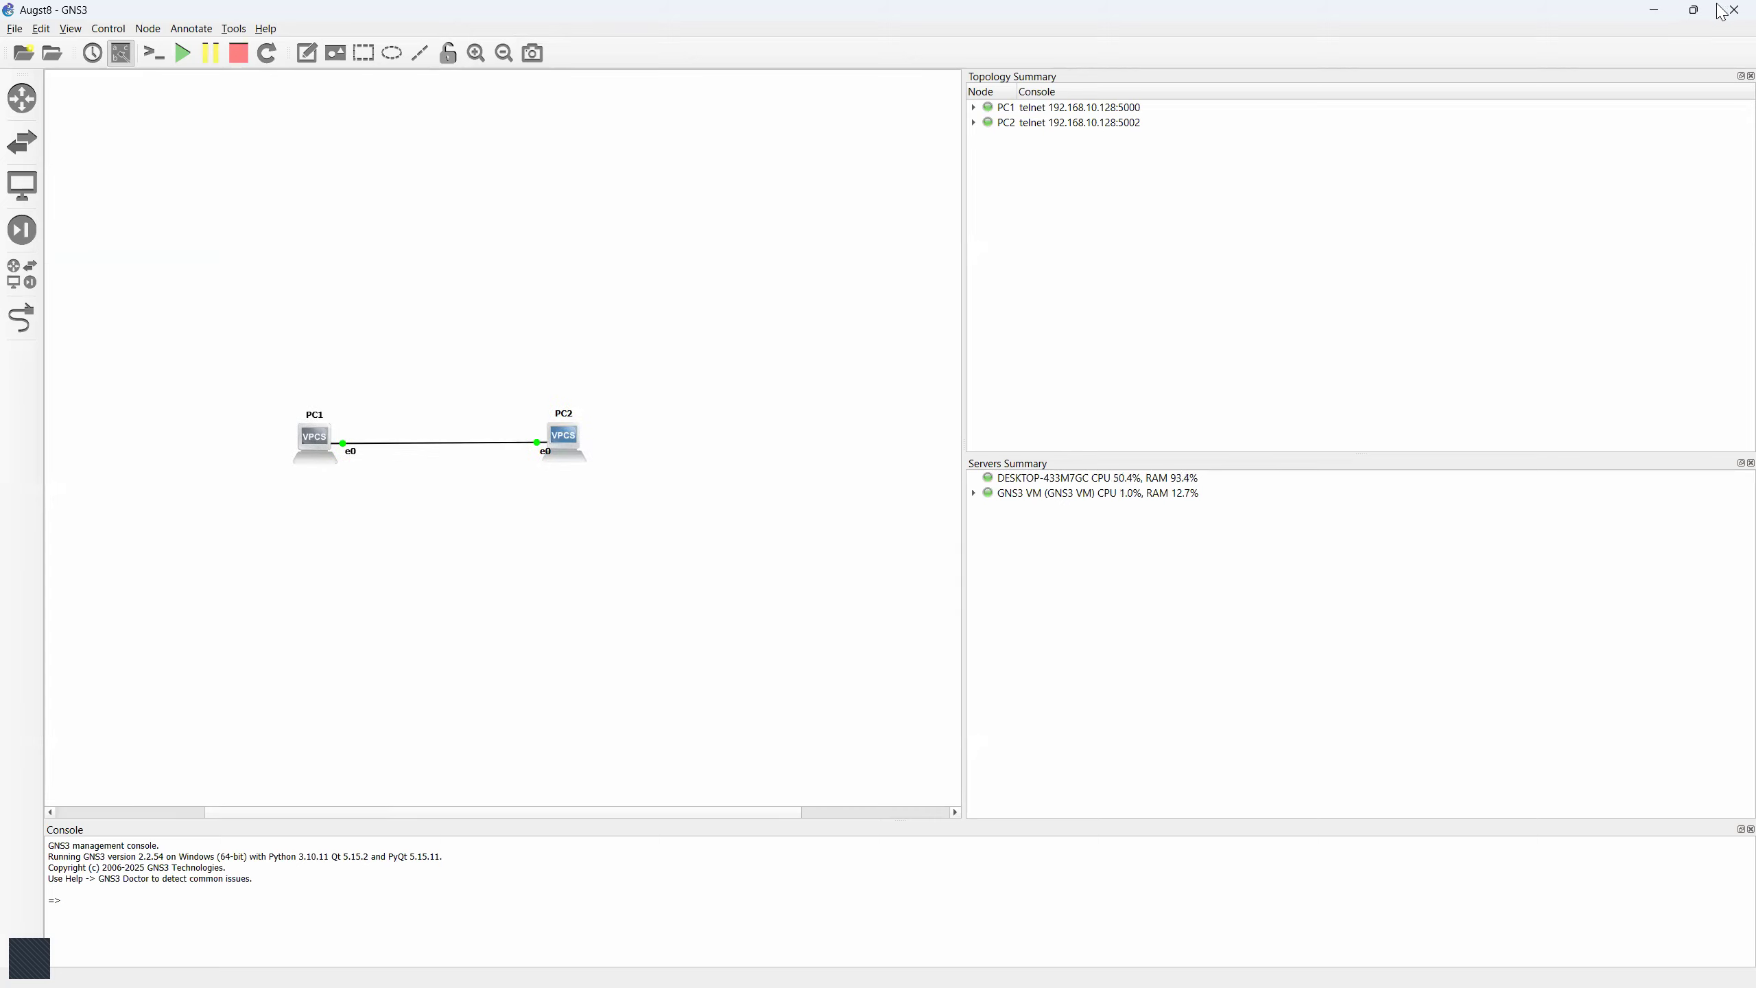
{"action": "left_click", "coordinate": [1693, 10]}
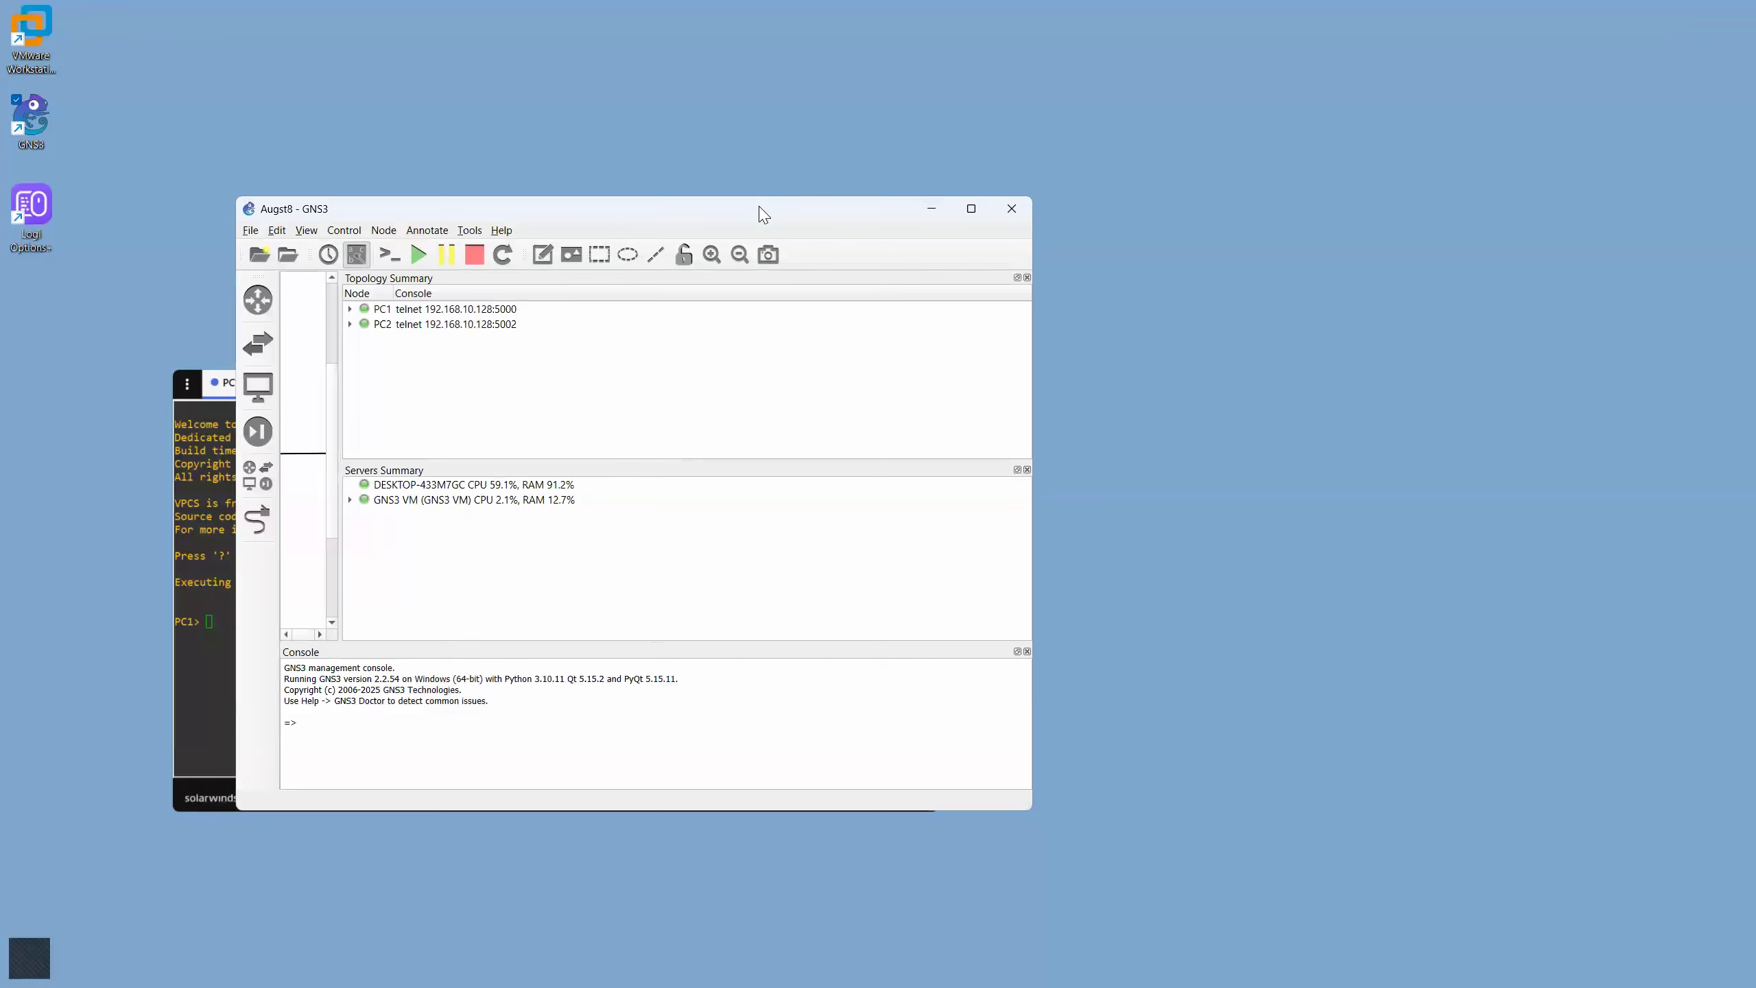
{"action": "left_click_drag", "start_coordinate": [750, 215], "coordinate": [700, 156]}
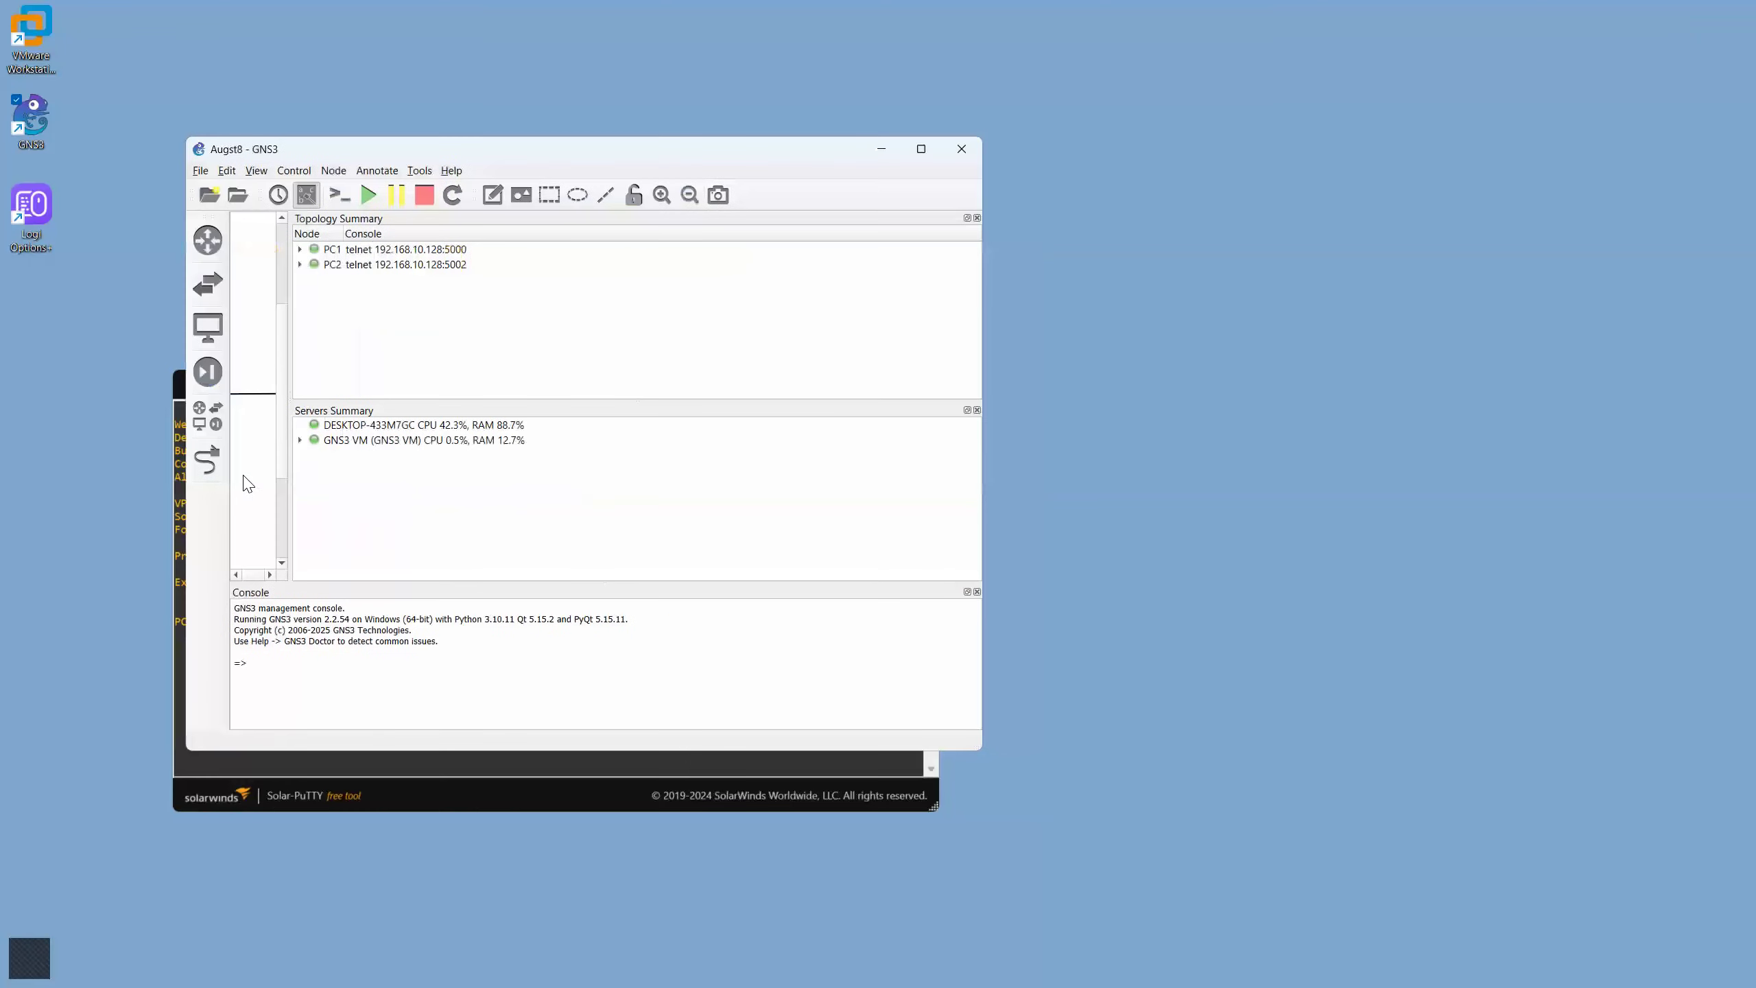
{"action": "left_click_drag", "start_coordinate": [287, 458], "coordinate": [861, 457]}
Step: Arrange the PC console window and the GNS3 topology window side by side on the desktop without overlap
{"action": "left_click", "coordinate": [590, 803]}
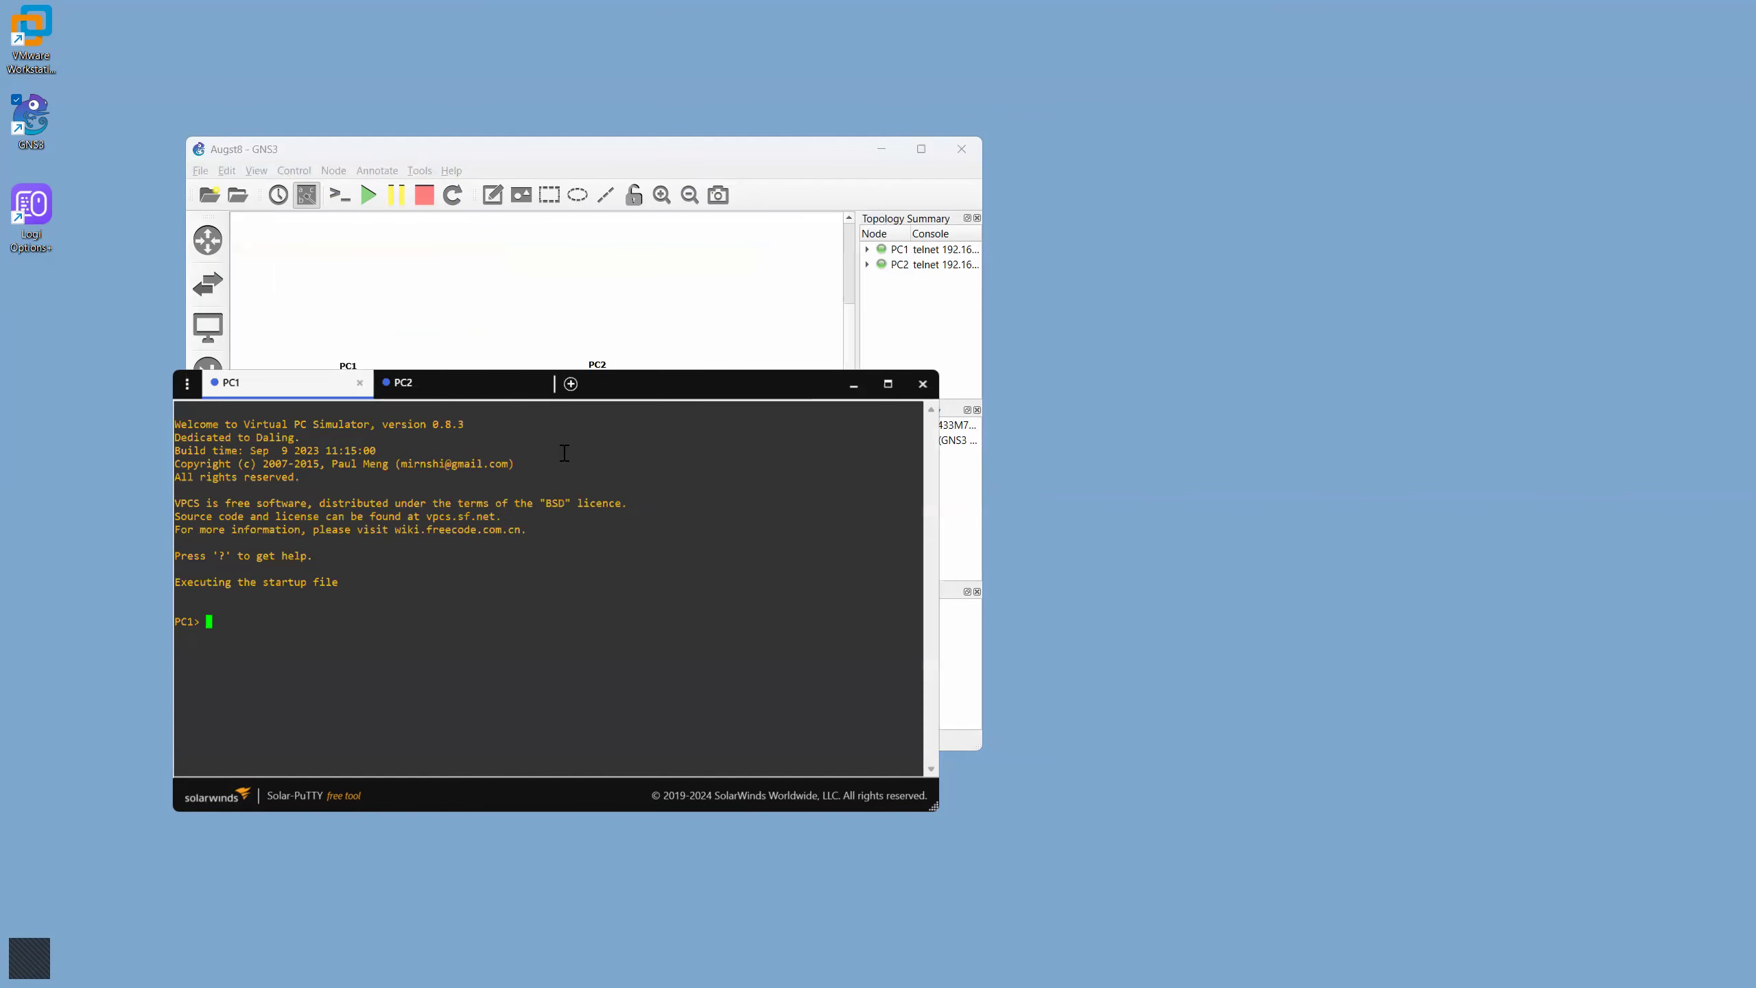
{"action": "left_click_drag", "start_coordinate": [619, 395], "coordinate": [1421, 350]}
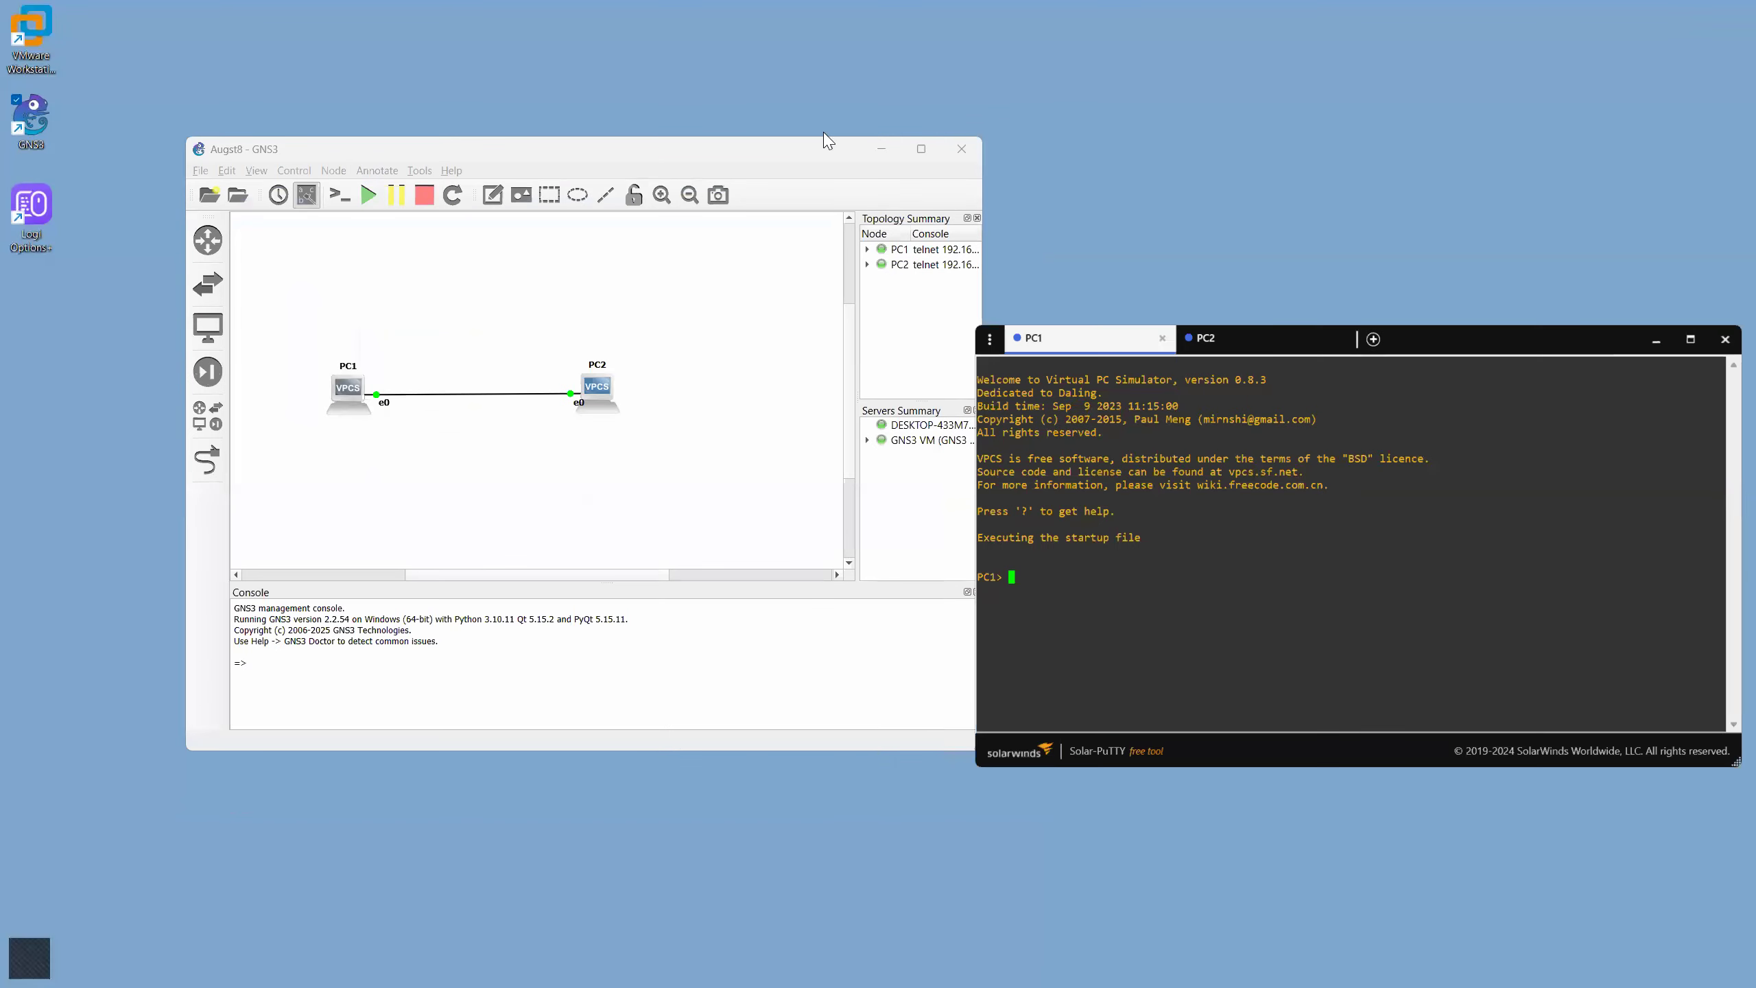
{"action": "left_click_drag", "start_coordinate": [602, 166], "coordinate": [490, 178]}
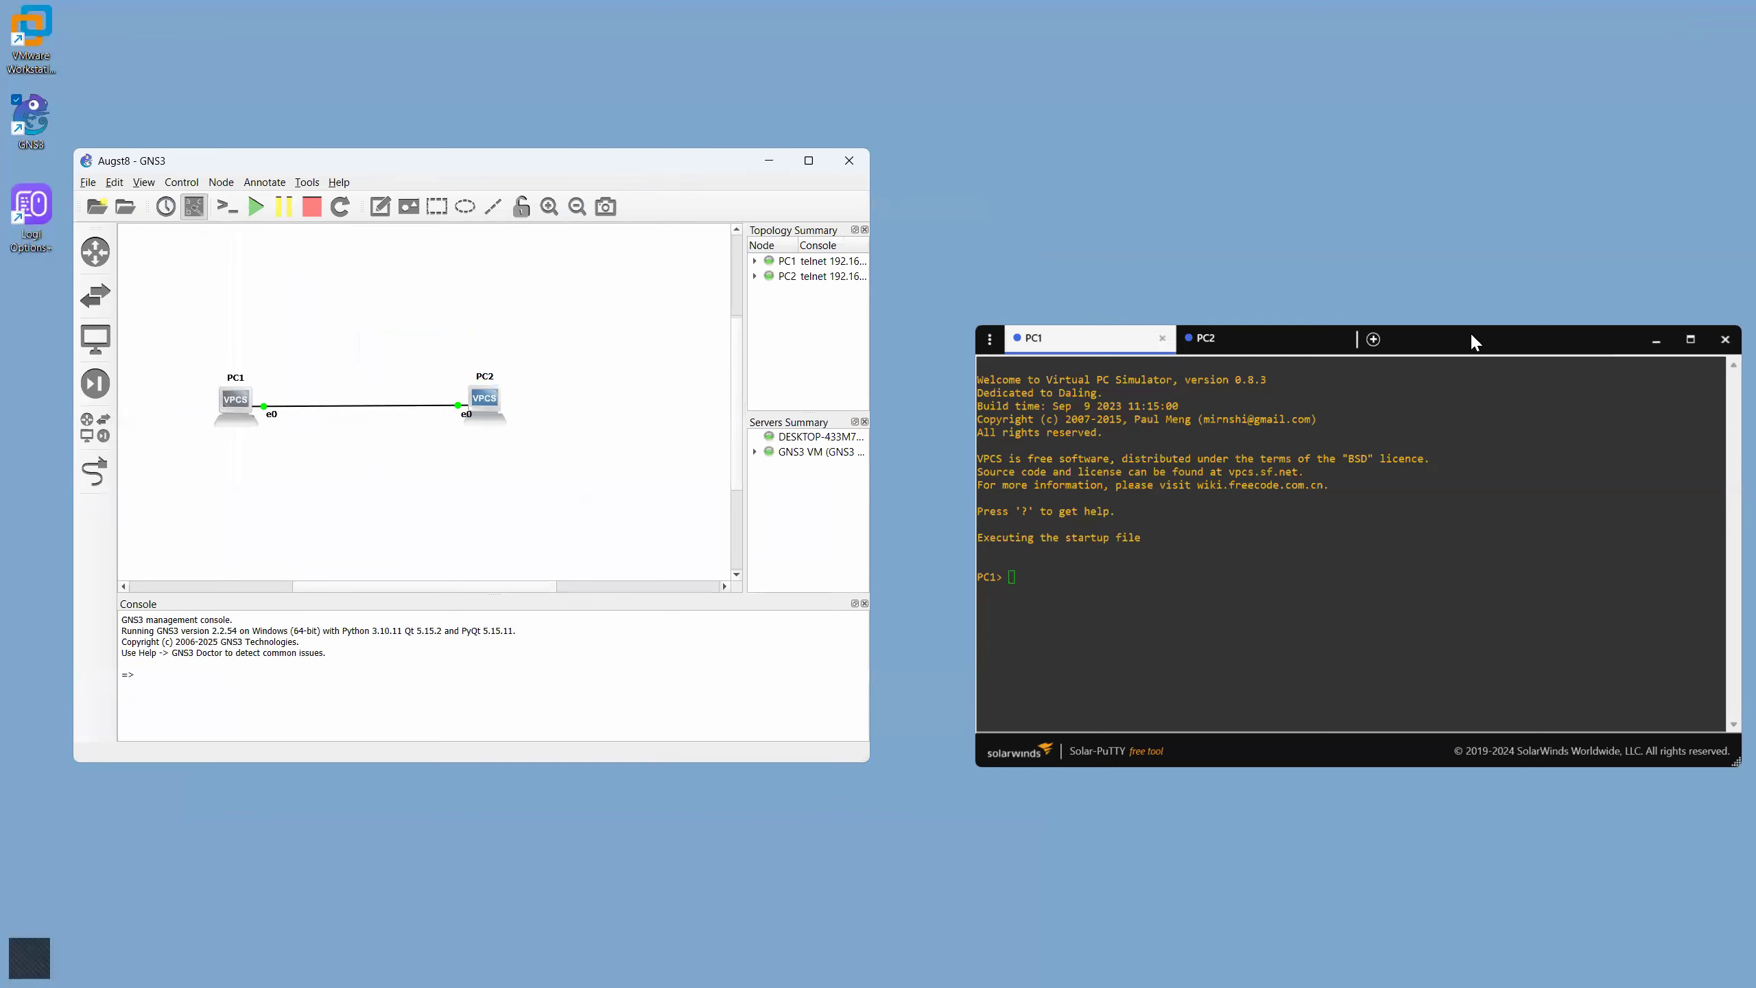
{"action": "left_click_drag", "start_coordinate": [1483, 339], "coordinate": [1404, 238]}
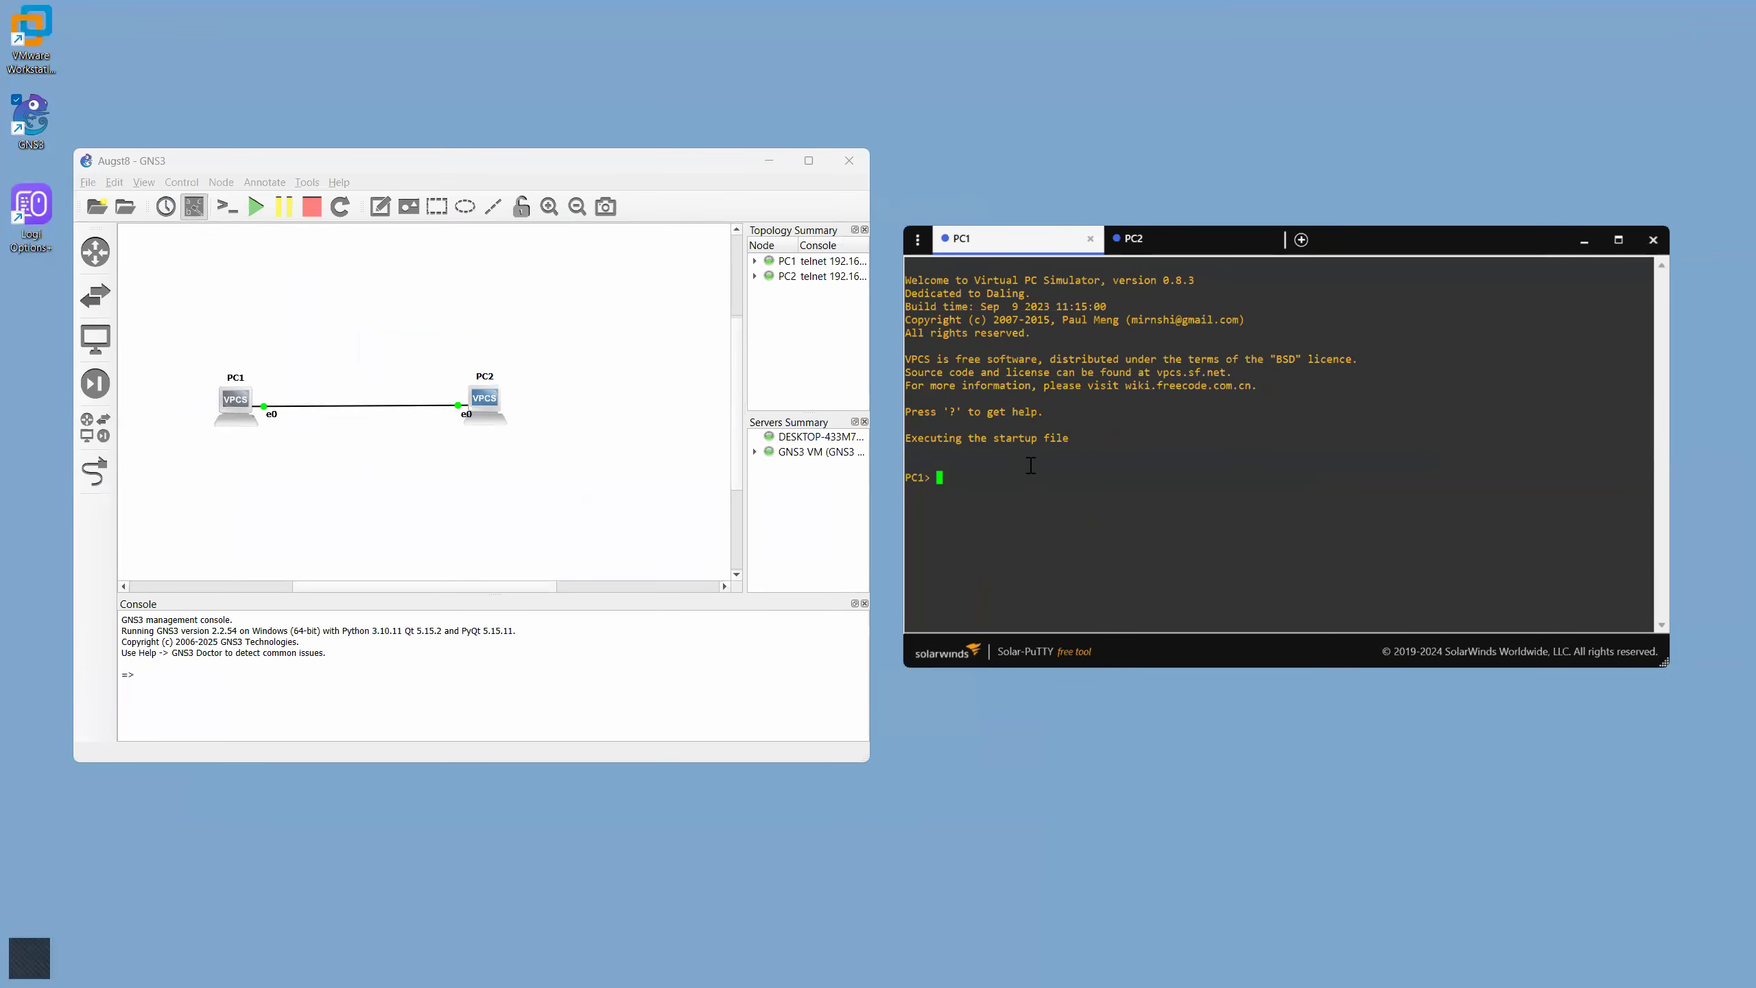
{"action": "left_click", "coordinate": [916, 242]}
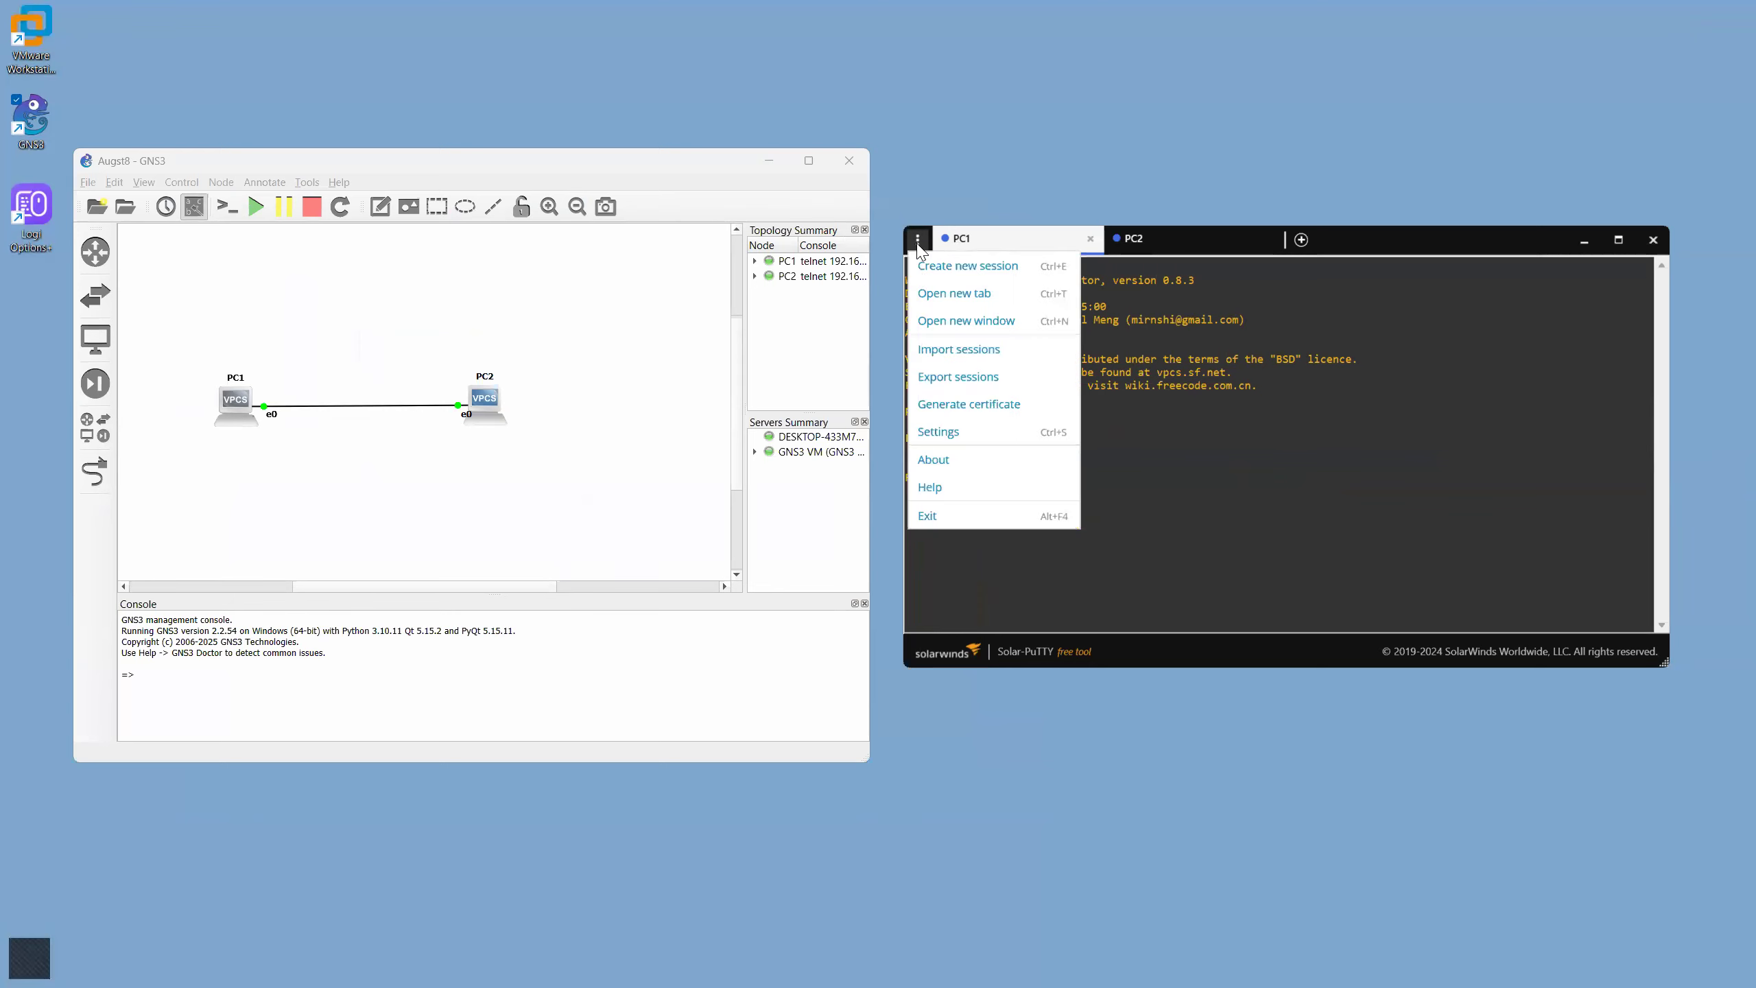
{"action": "left_click", "coordinate": [1222, 439]}
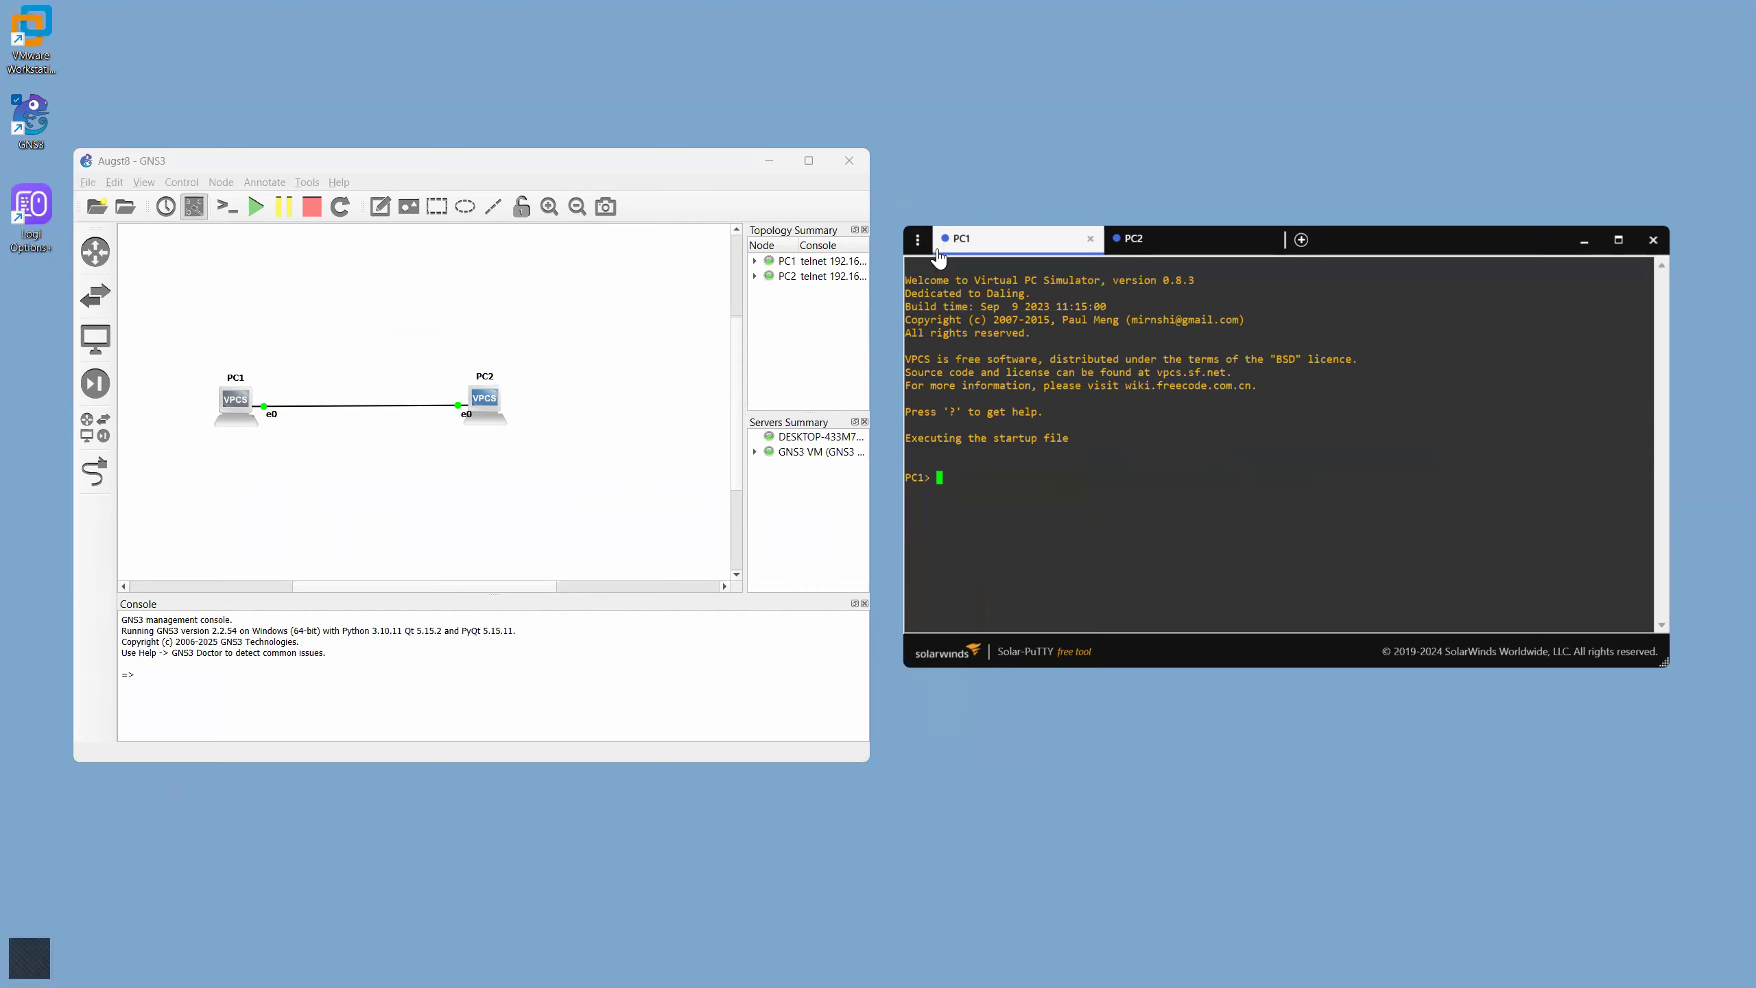
{"action": "left_click", "coordinate": [918, 242]}
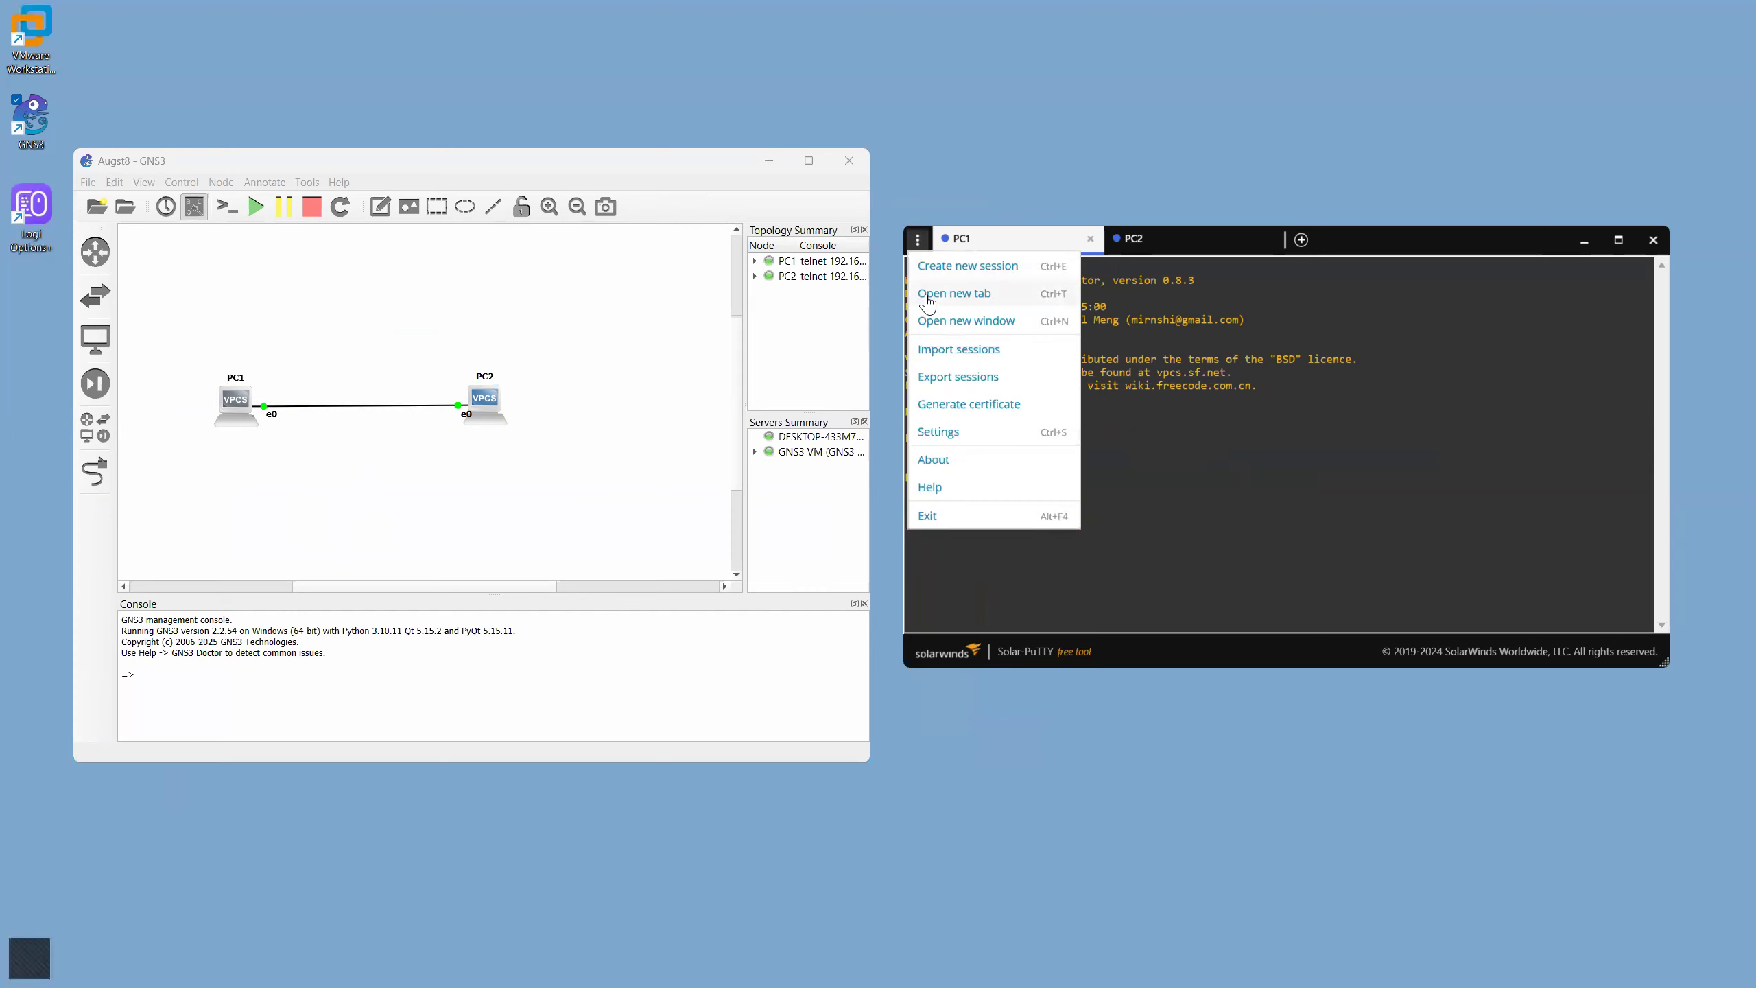
{"action": "left_click", "coordinate": [957, 434]}
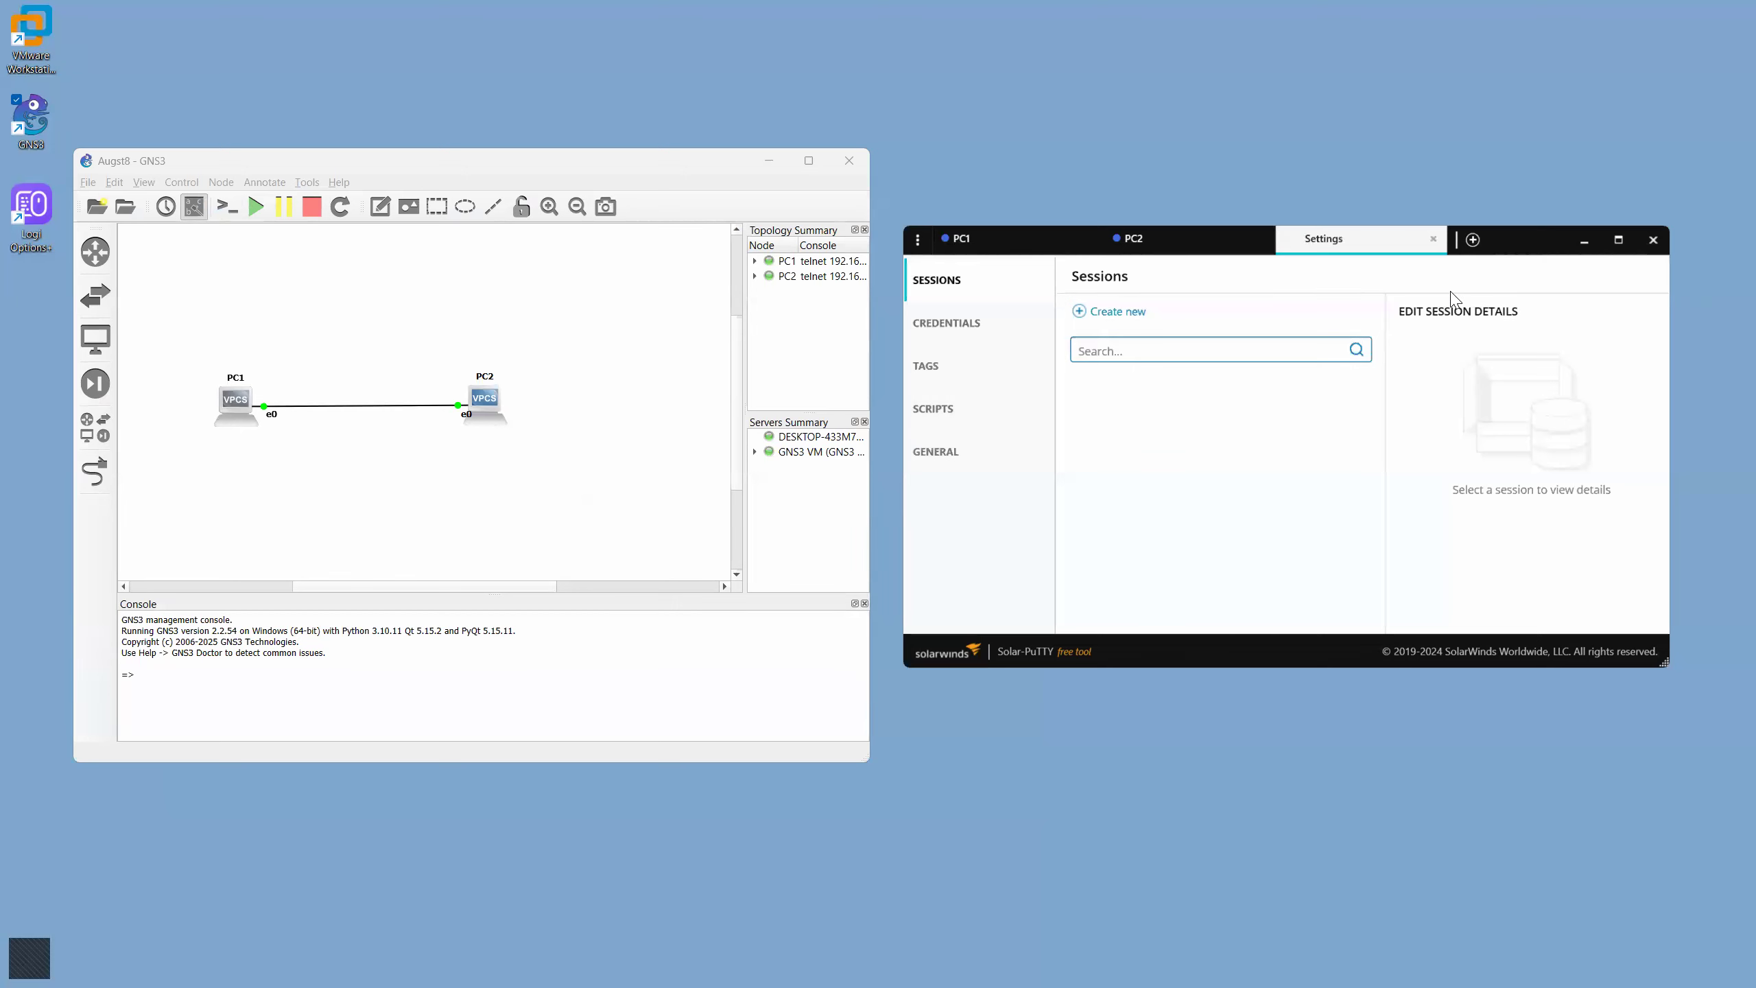
{"action": "left_click", "coordinate": [1433, 239]}
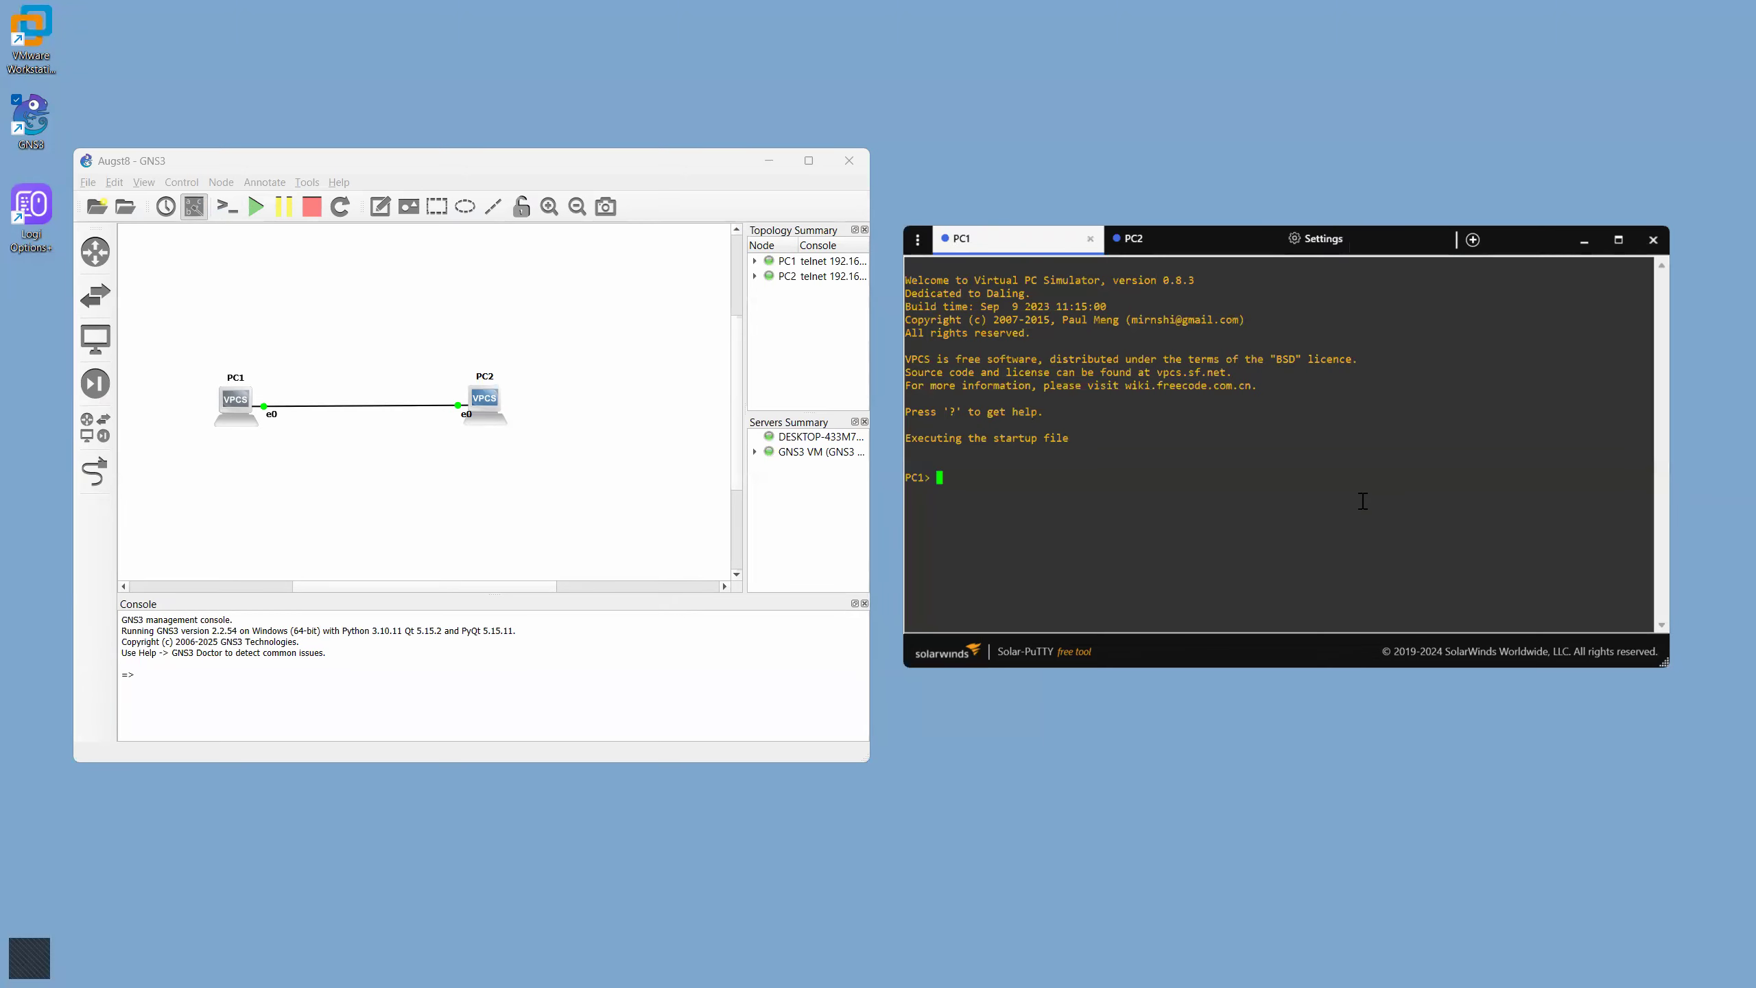
{"action": "left_click", "coordinate": [1434, 239]}
Step: Assign PC1 the IP address 192.168.10.1/24 with the ip command in its console
{"action": "type", "text": "ip 192.1"}
{"action": "type", "text": "68.10."}
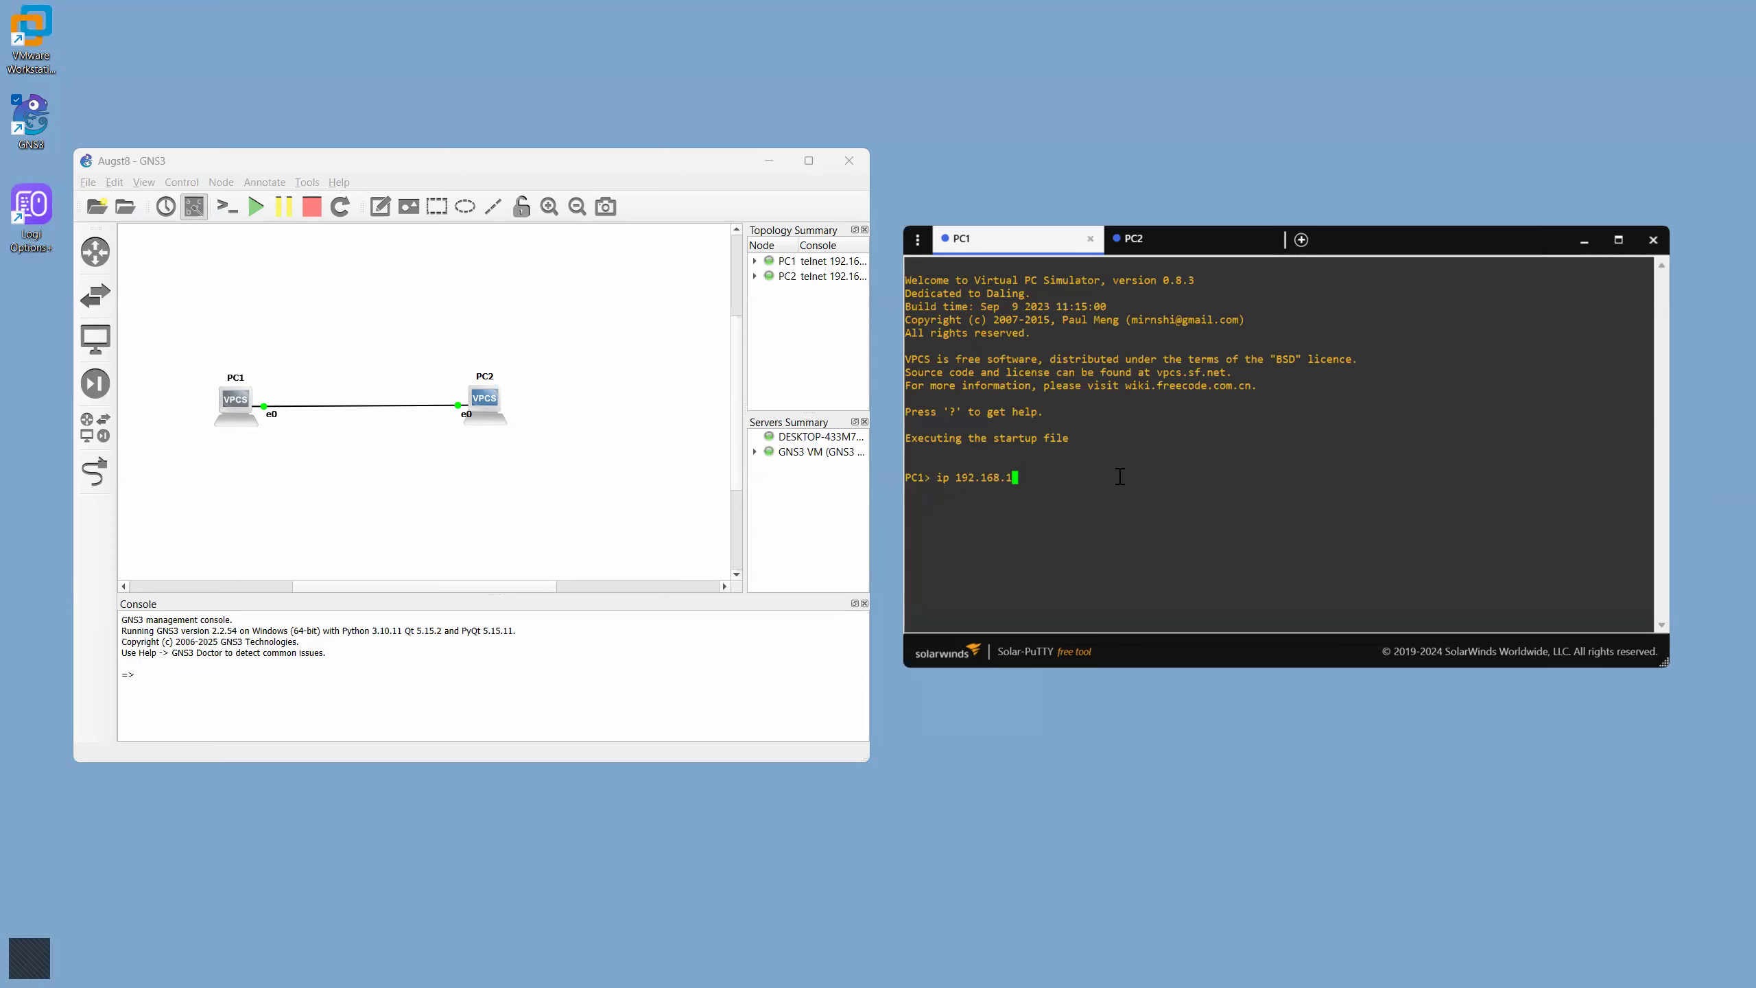
{"action": "type", "text": "1"}
{"action": "type", "text": " 2"}
{"action": "type", "text": "55.2"}
{"action": "type", "text": "55.255.0"}
{"action": "key", "text": "BackSpace"}
{"action": "key", "text": "BackSpace"}
{"action": "key", "text": "BackSpace"}
{"action": "key", "text": "BackSpace"}
{"action": "key", "text": "BackSpace"}
{"action": "key", "text": "BackSpace"}
{"action": "key", "text": "BackSpace"}
{"action": "key", "text": "BackSpace"}
{"action": "key", "text": "BackSpace"}
{"action": "key", "text": "BackSpace"}
{"action": "key", "text": "BackSpace"}
{"action": "key", "text": "BackSpace"}
{"action": "key", "text": "BackSpace"}
{"action": "key", "text": "BackSpace"}
{"action": "type", "text": "/2"}
{"action": "key", "text": "Return"}
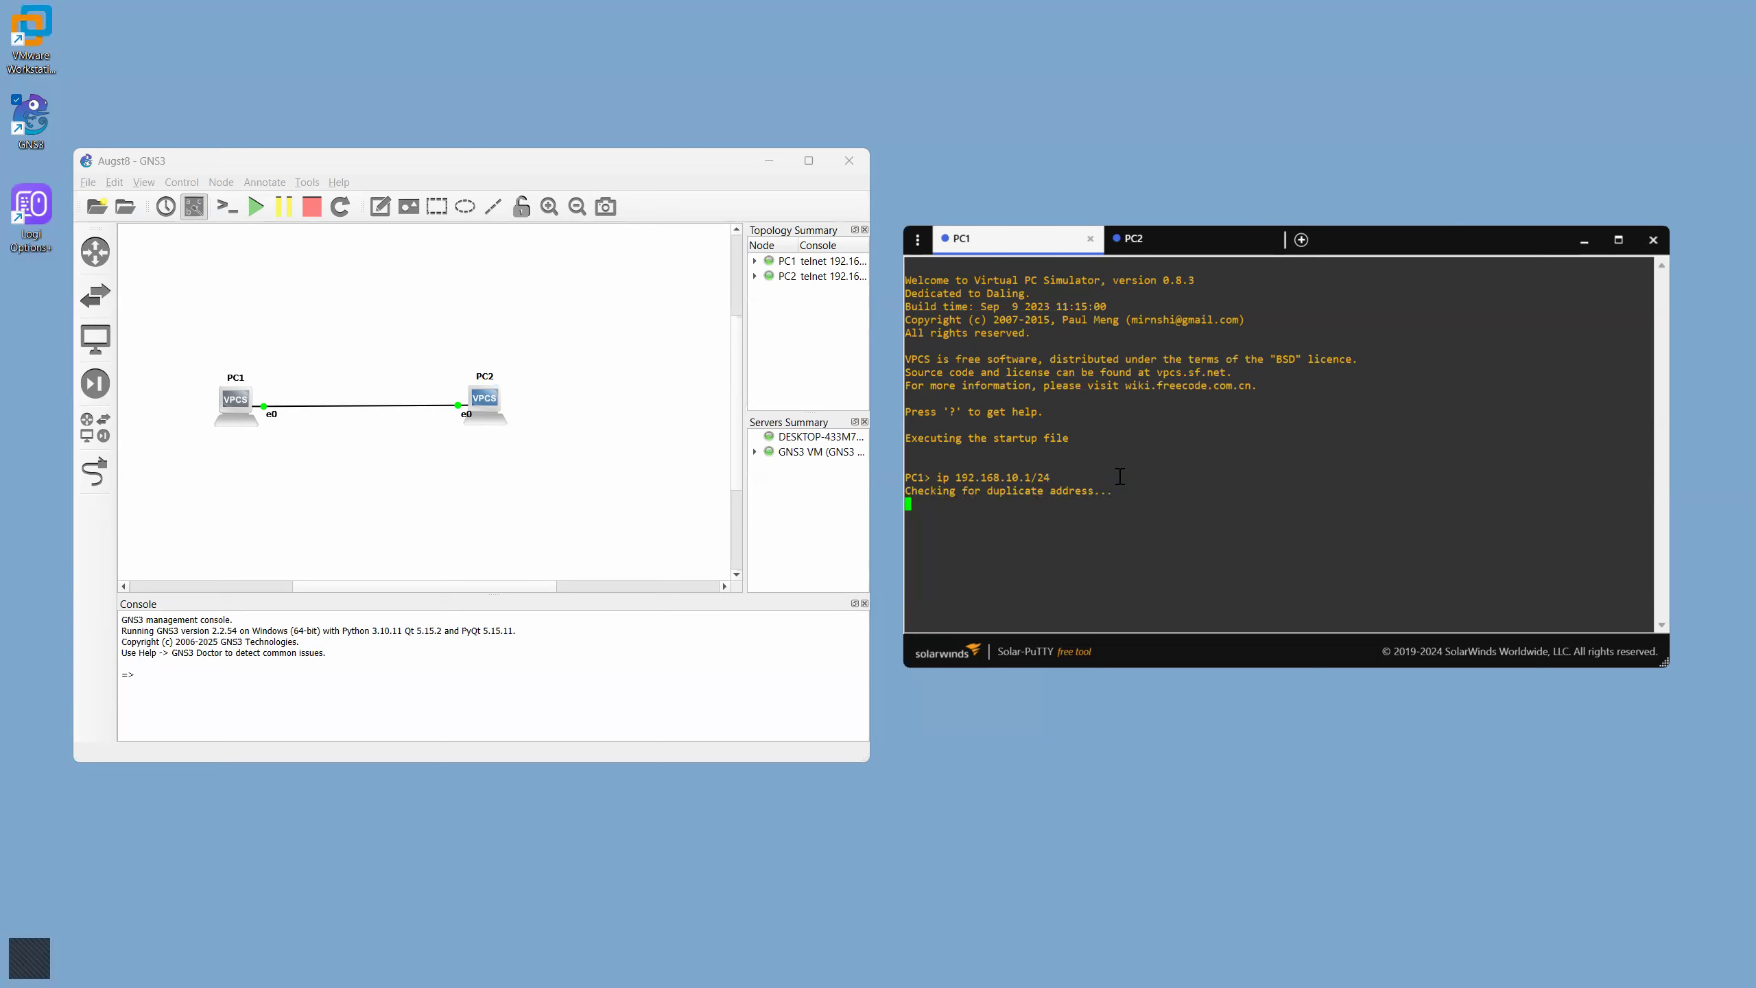
Step: Run show ip on PC1 and examine its IP address with mask and its MAC address
{"action": "type", "text": "show ip"}
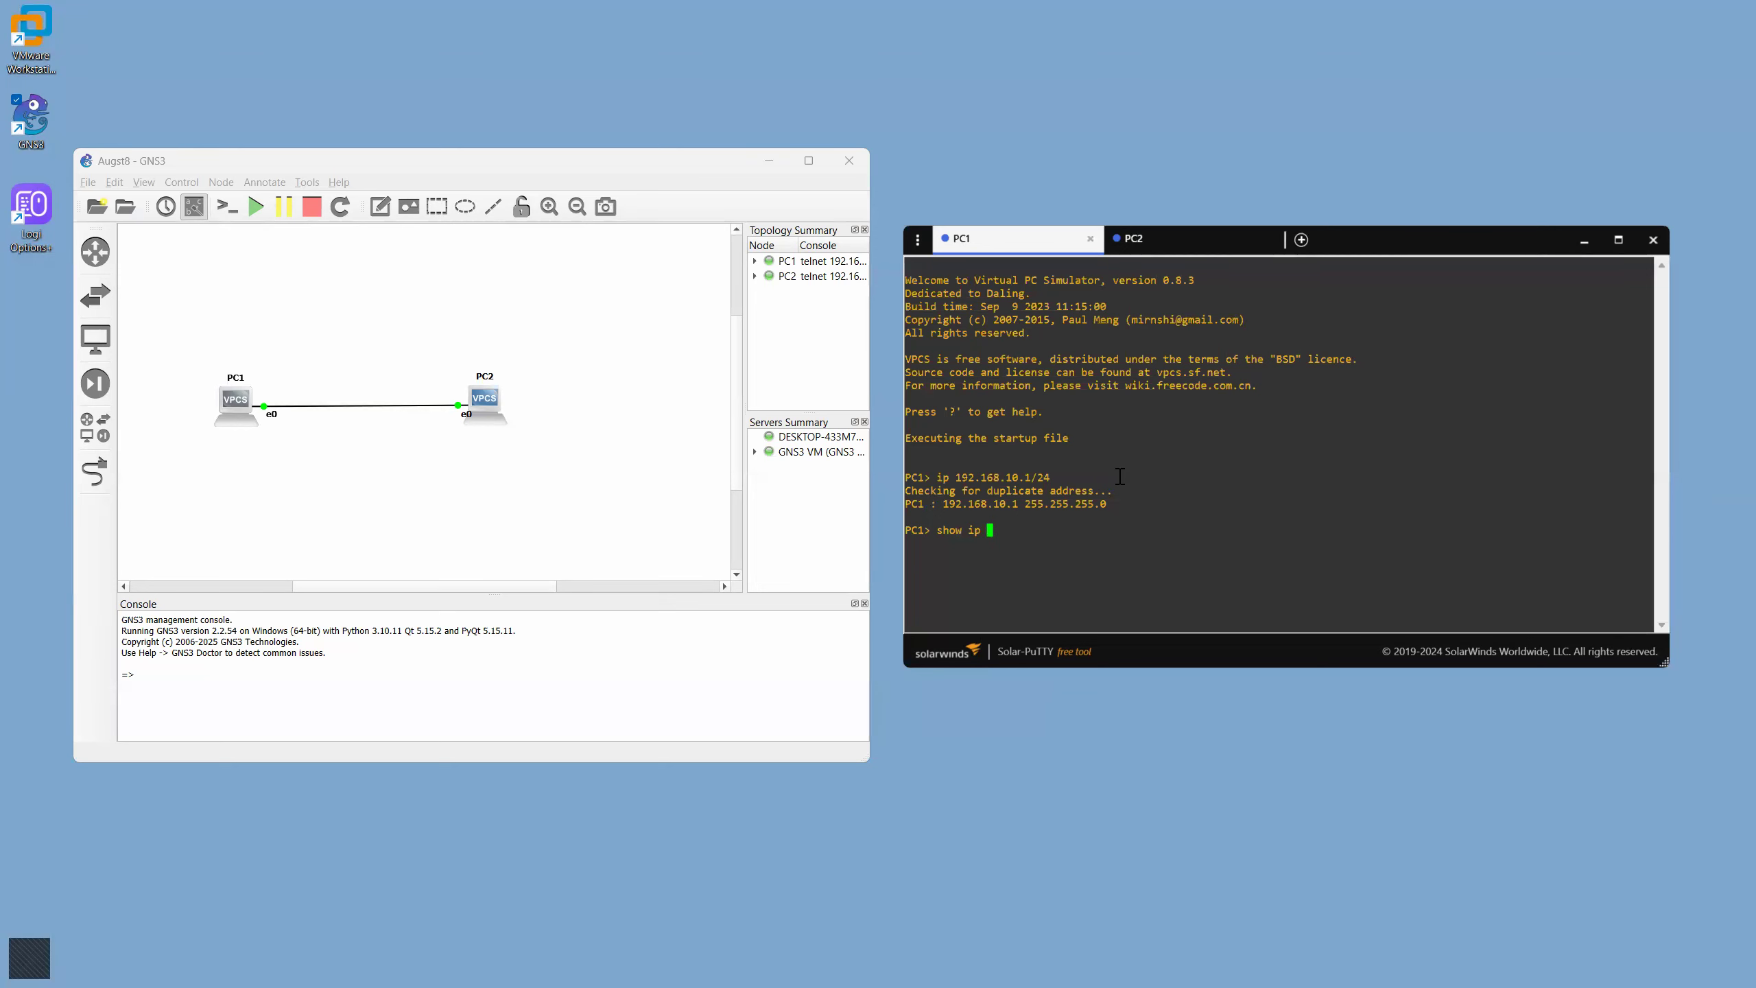
{"action": "key", "text": "Return"}
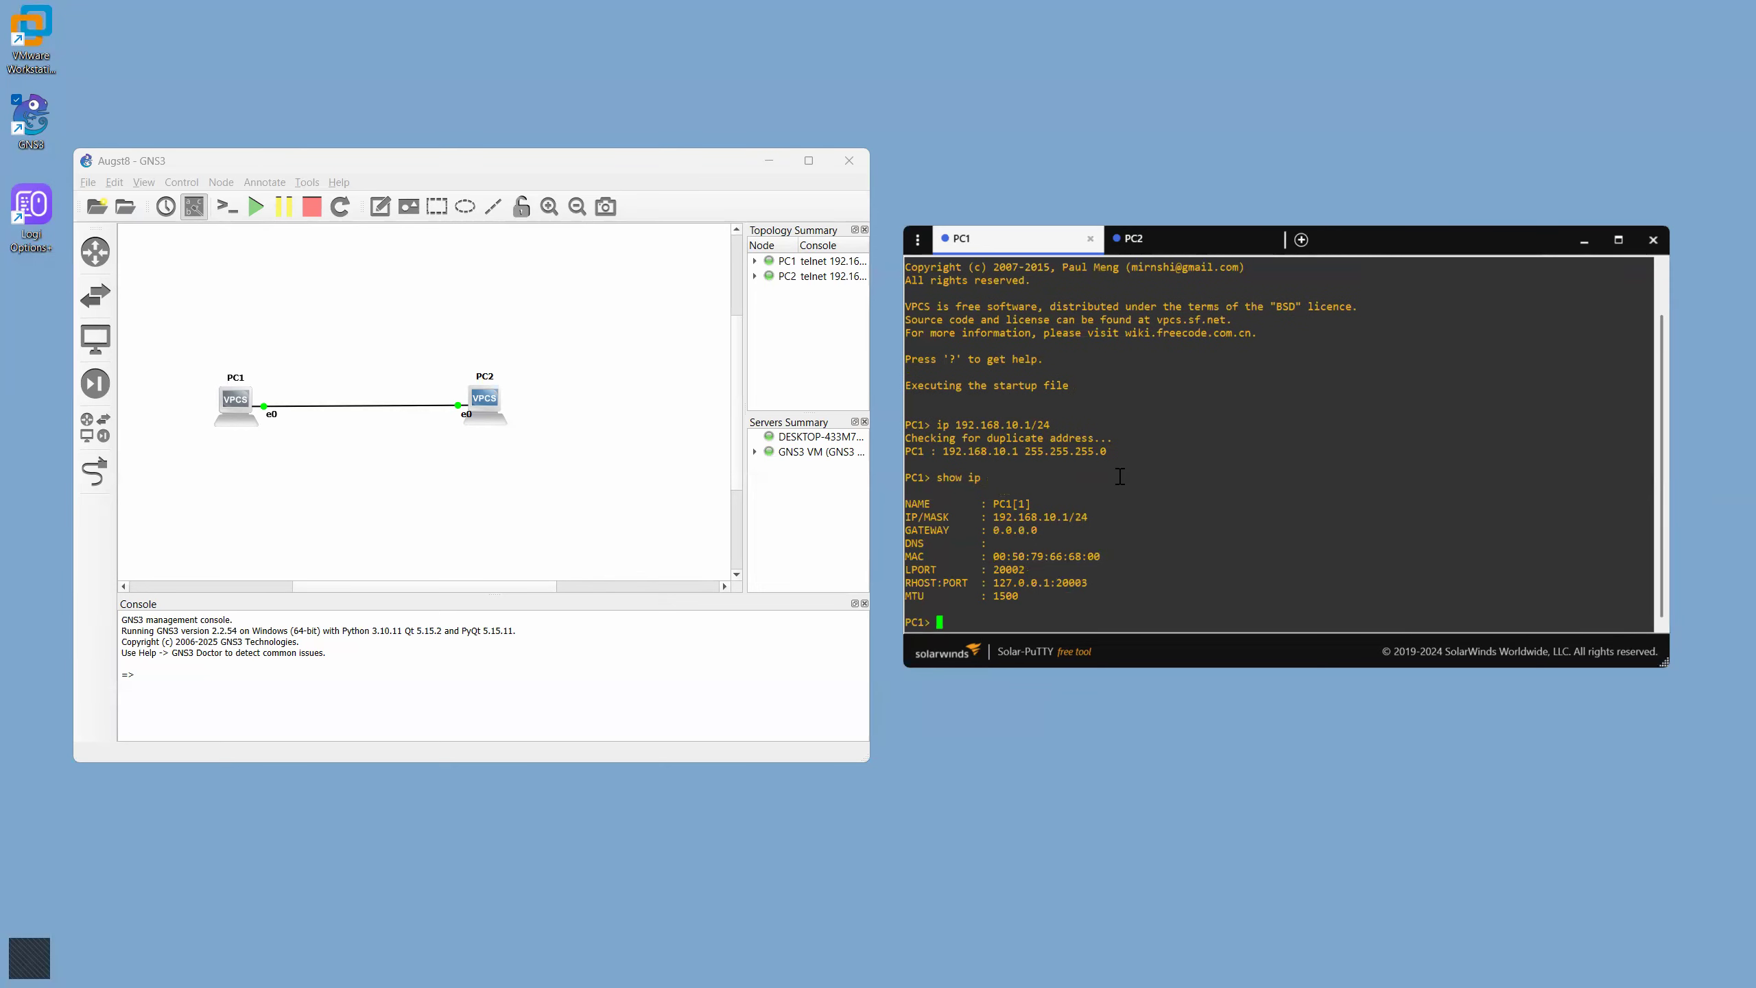
{"action": "left_click_drag", "start_coordinate": [989, 517], "coordinate": [1069, 518]}
{"action": "left_click_drag", "start_coordinate": [926, 516], "coordinate": [955, 516]}
{"action": "left_click_drag", "start_coordinate": [1106, 556], "coordinate": [1001, 556]}
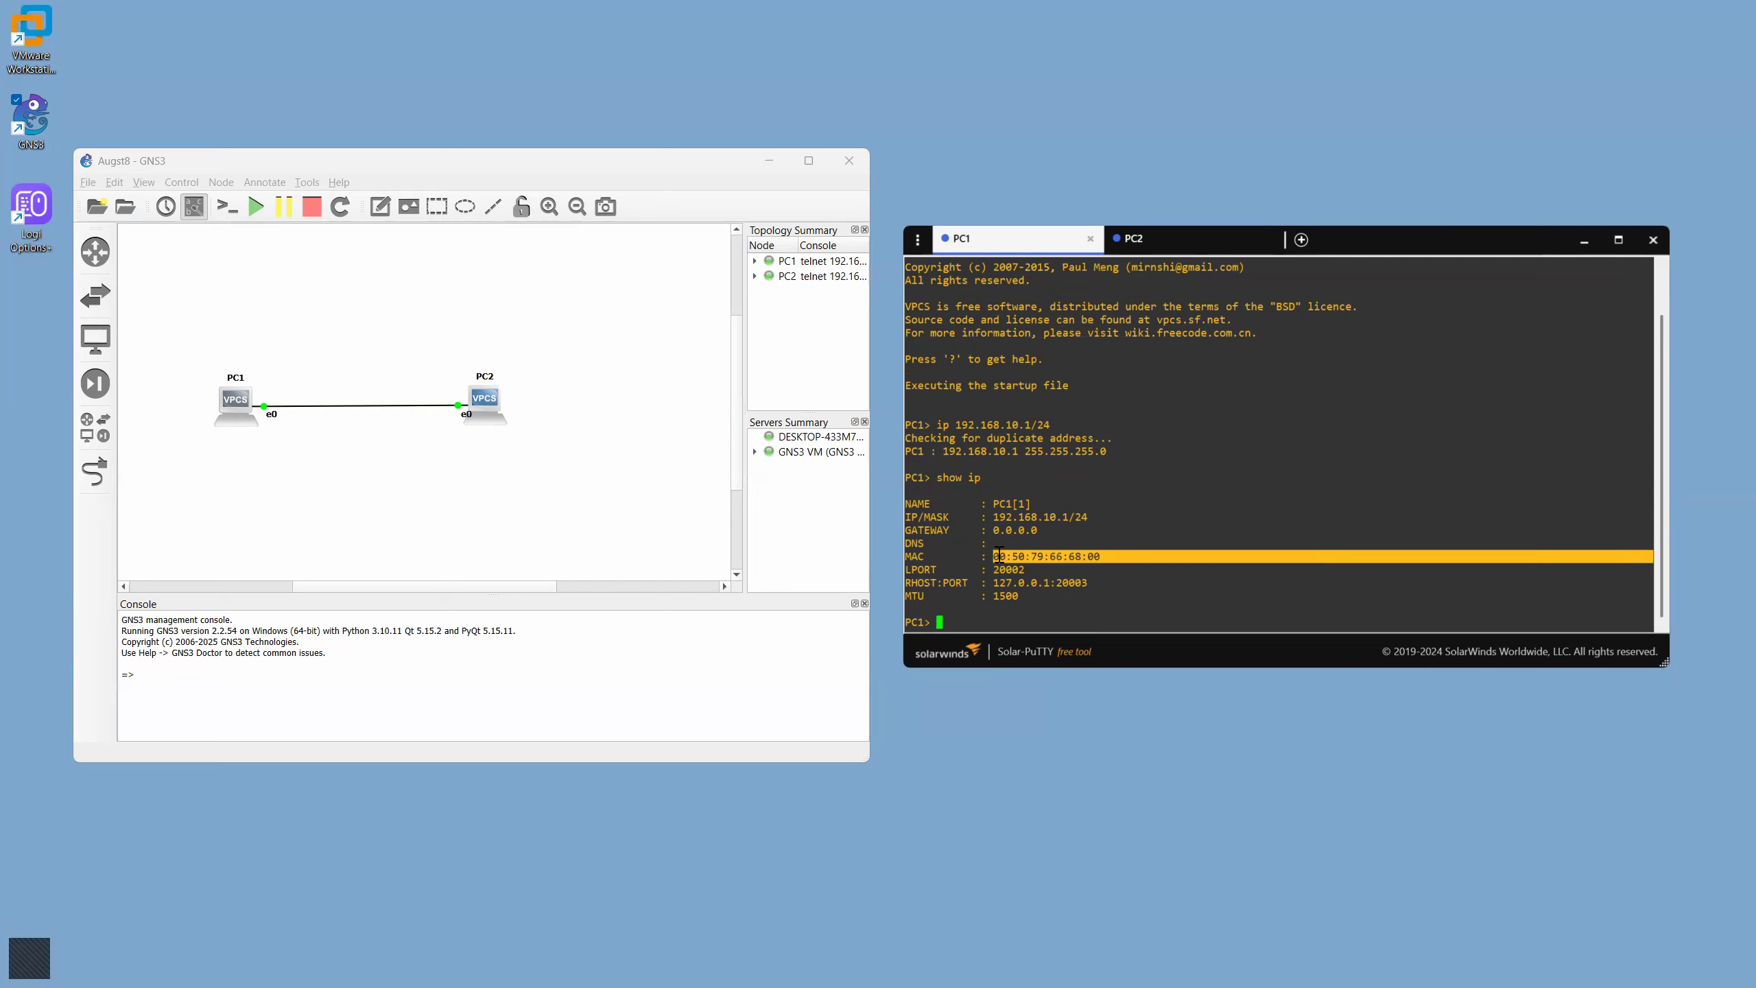
{"action": "left_click", "coordinate": [1239, 523]}
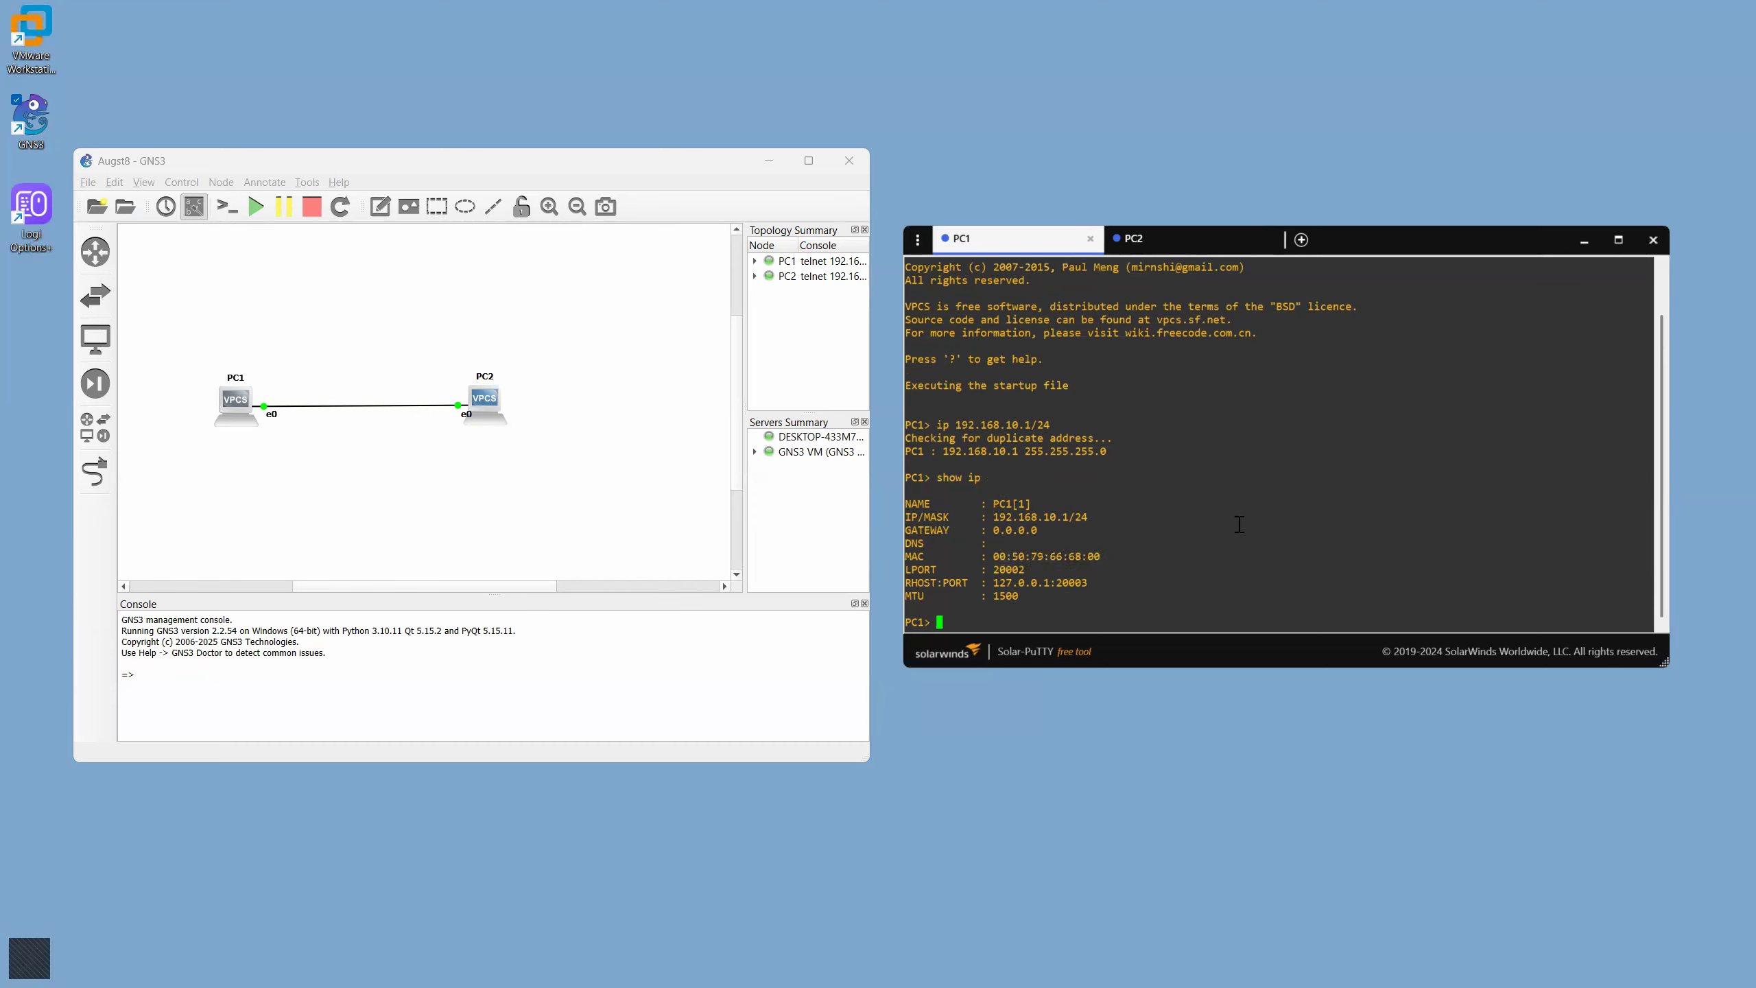
{"action": "left_click", "coordinate": [1169, 240]}
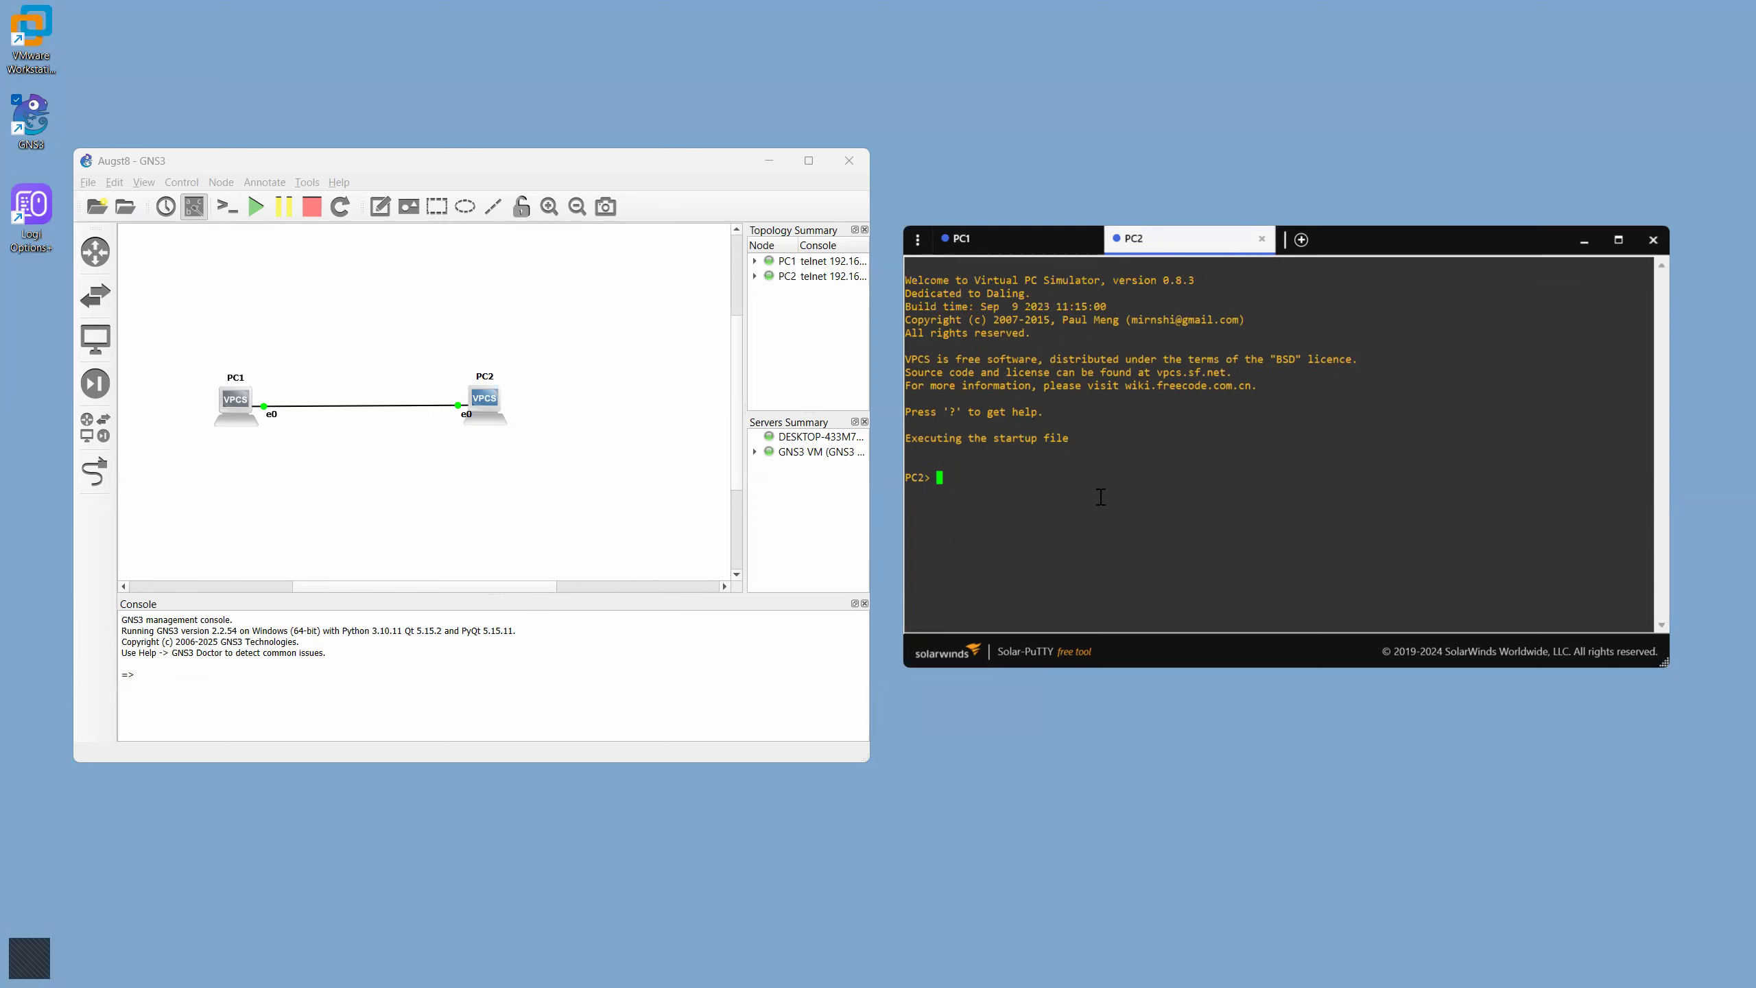
{"action": "left_click", "coordinate": [1027, 247]}
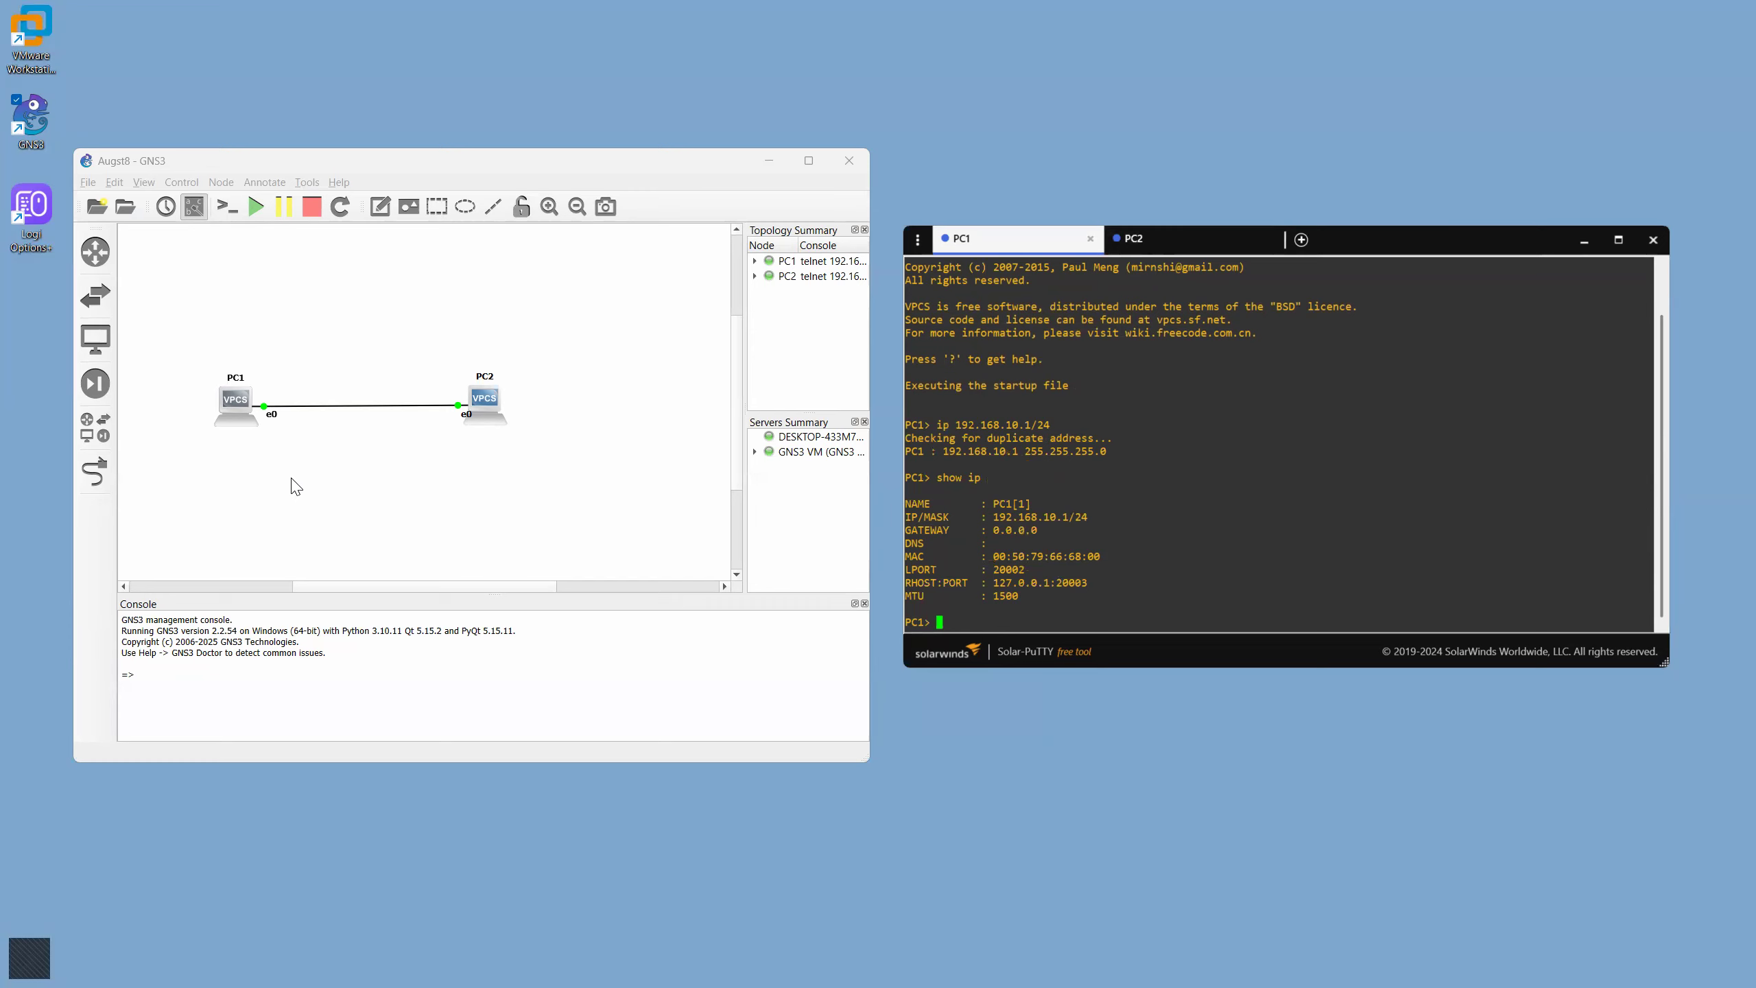
Step: Start a packet capture on the link between PC1 and PC2, postponing the Wireshark update and placing its window beside the console
{"action": "right_click", "coordinate": [354, 413]}
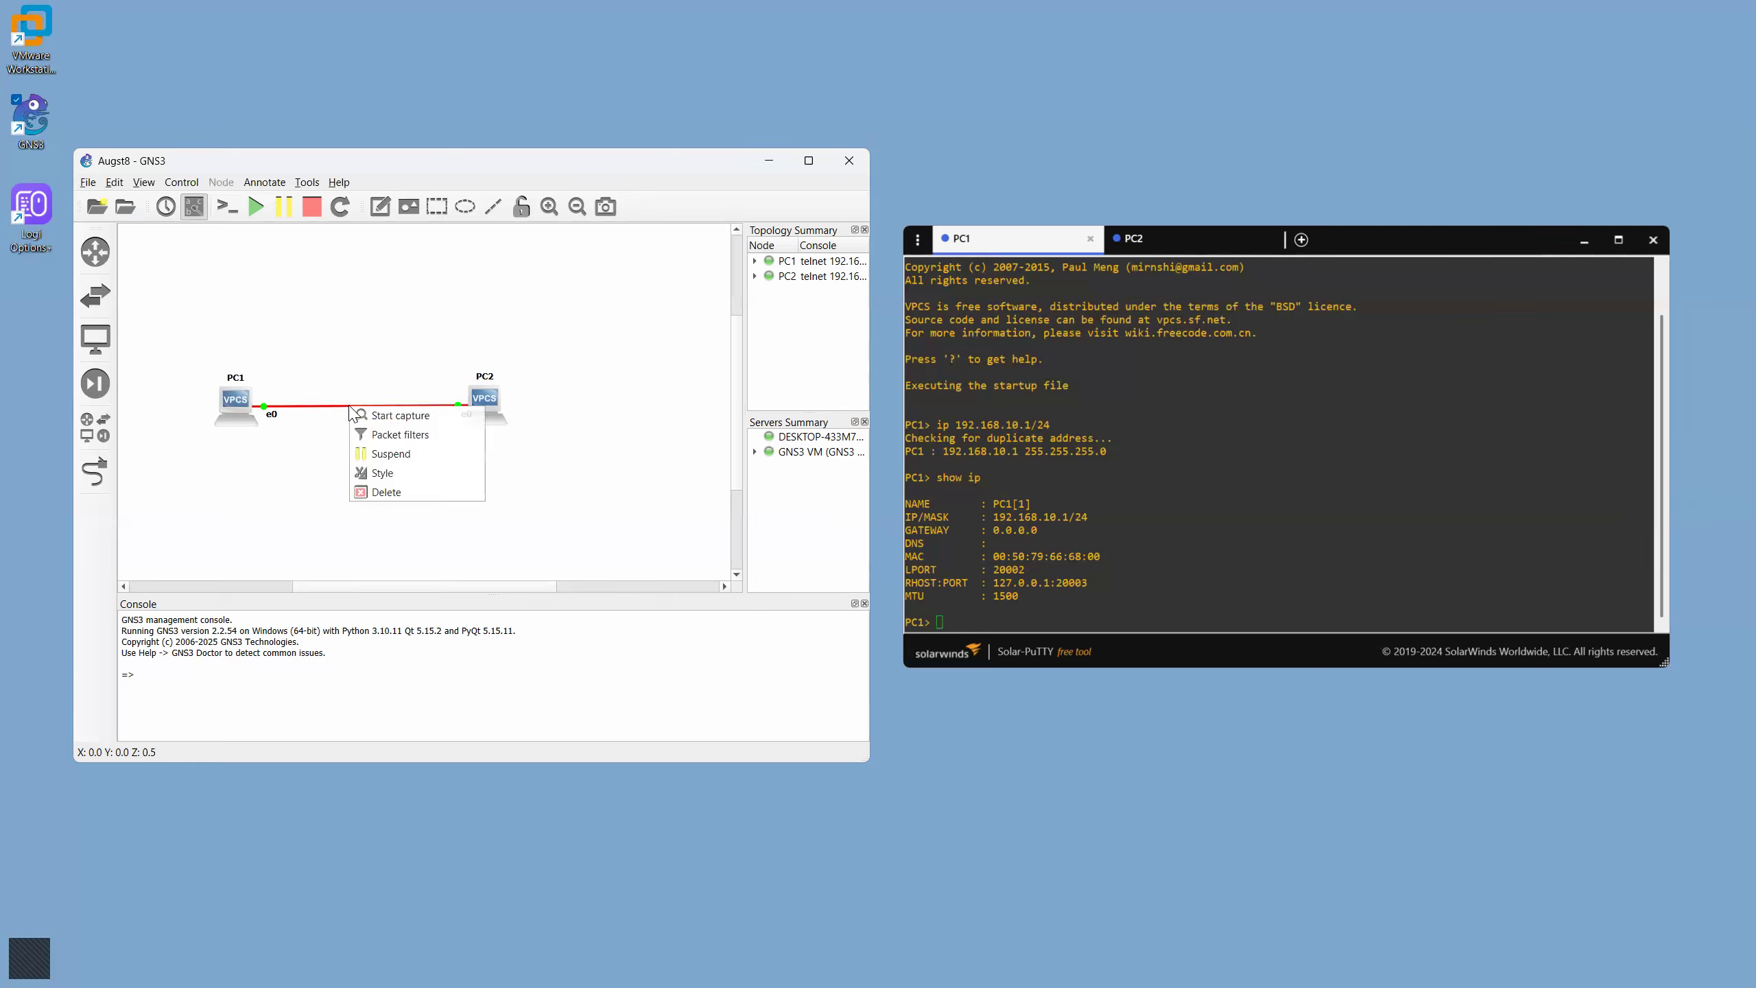
{"action": "left_click", "coordinate": [400, 418]}
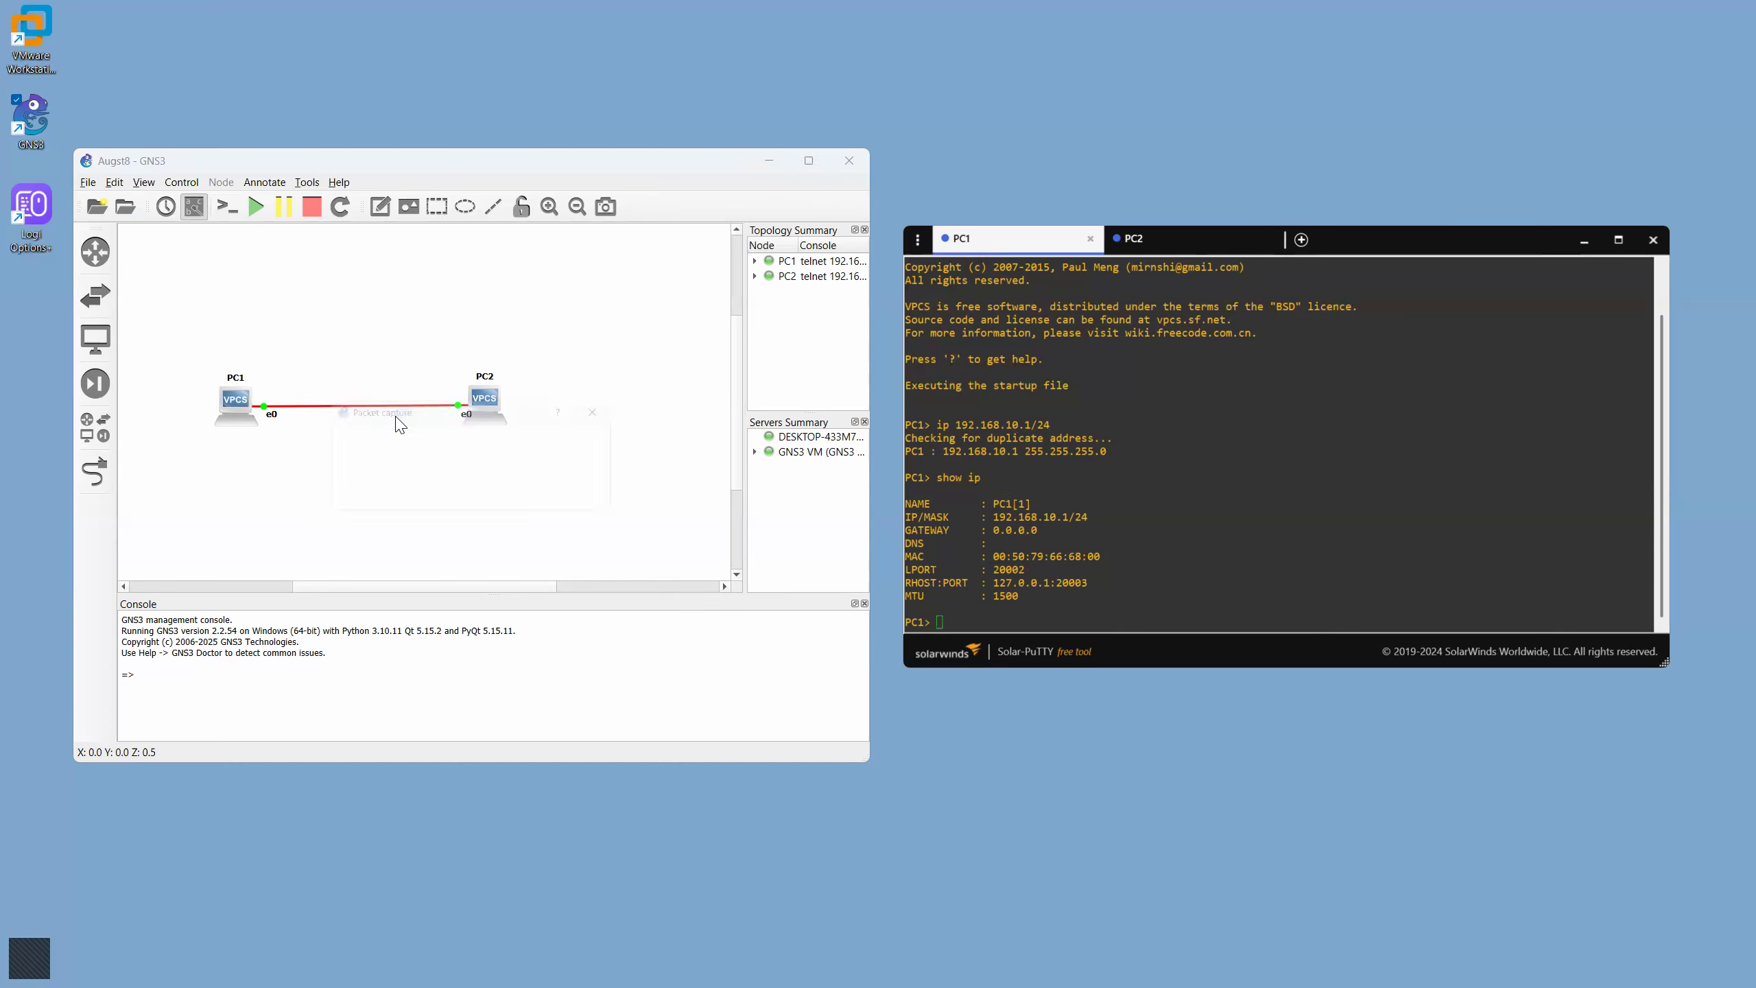
{"action": "left_click", "coordinate": [527, 496]}
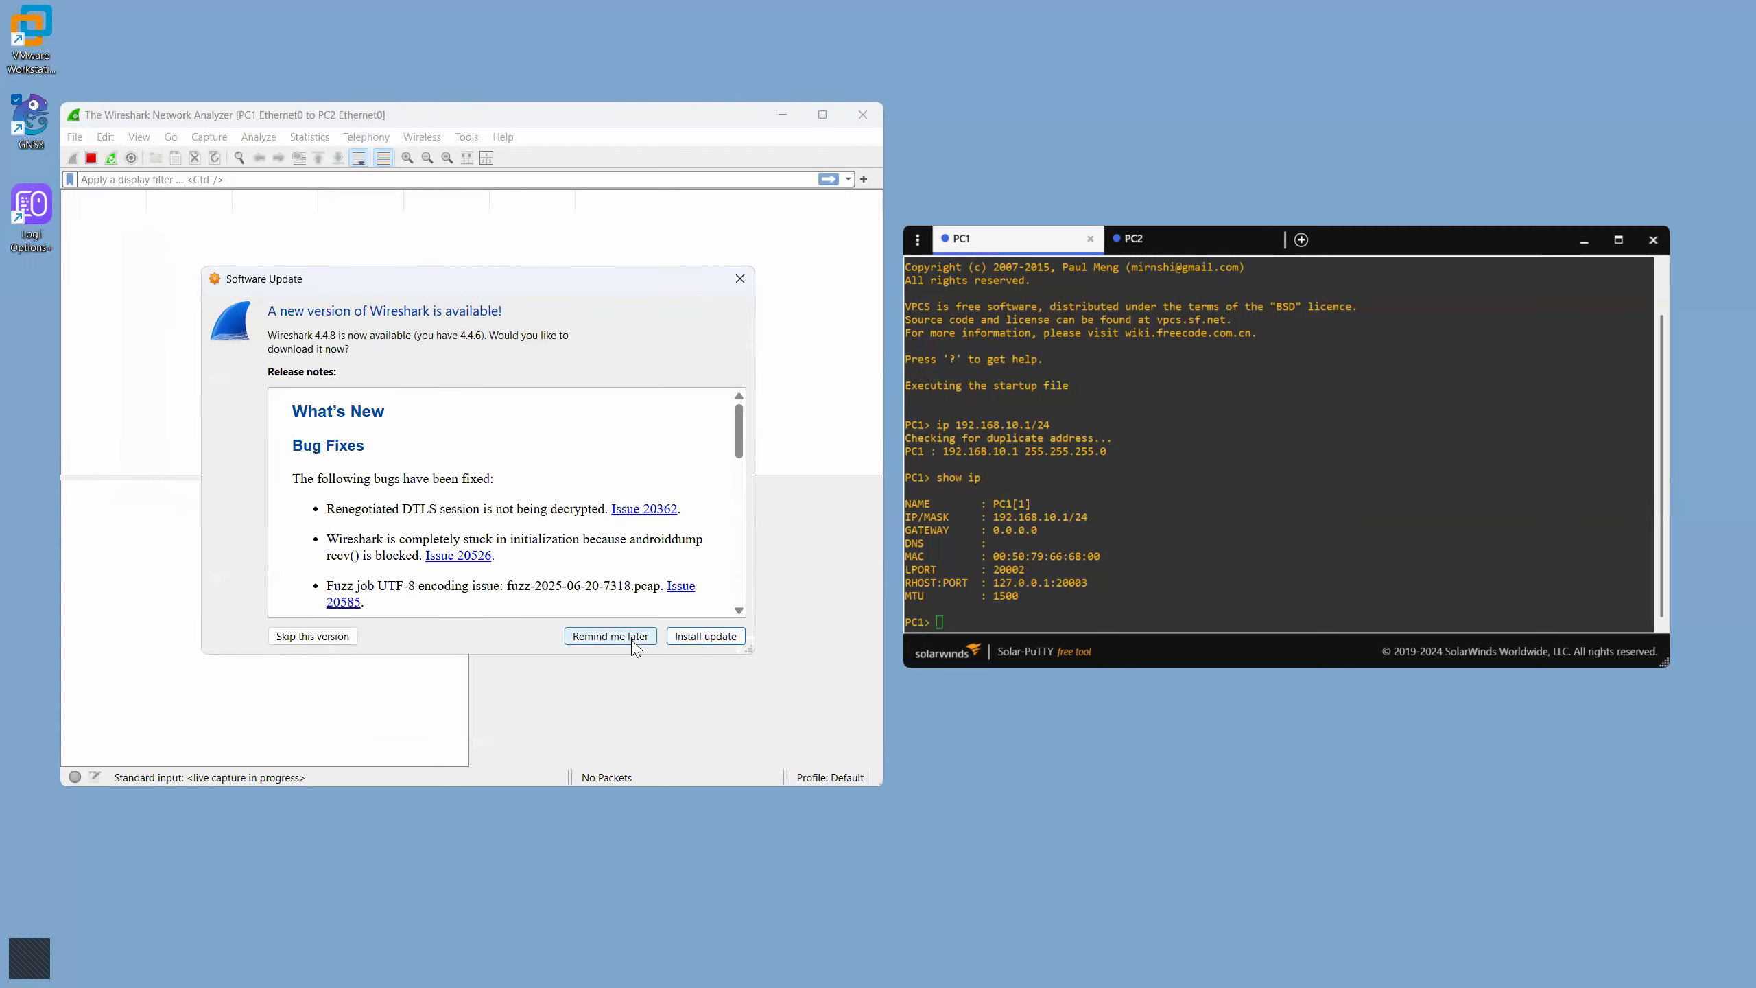
{"action": "left_click", "coordinate": [619, 634]}
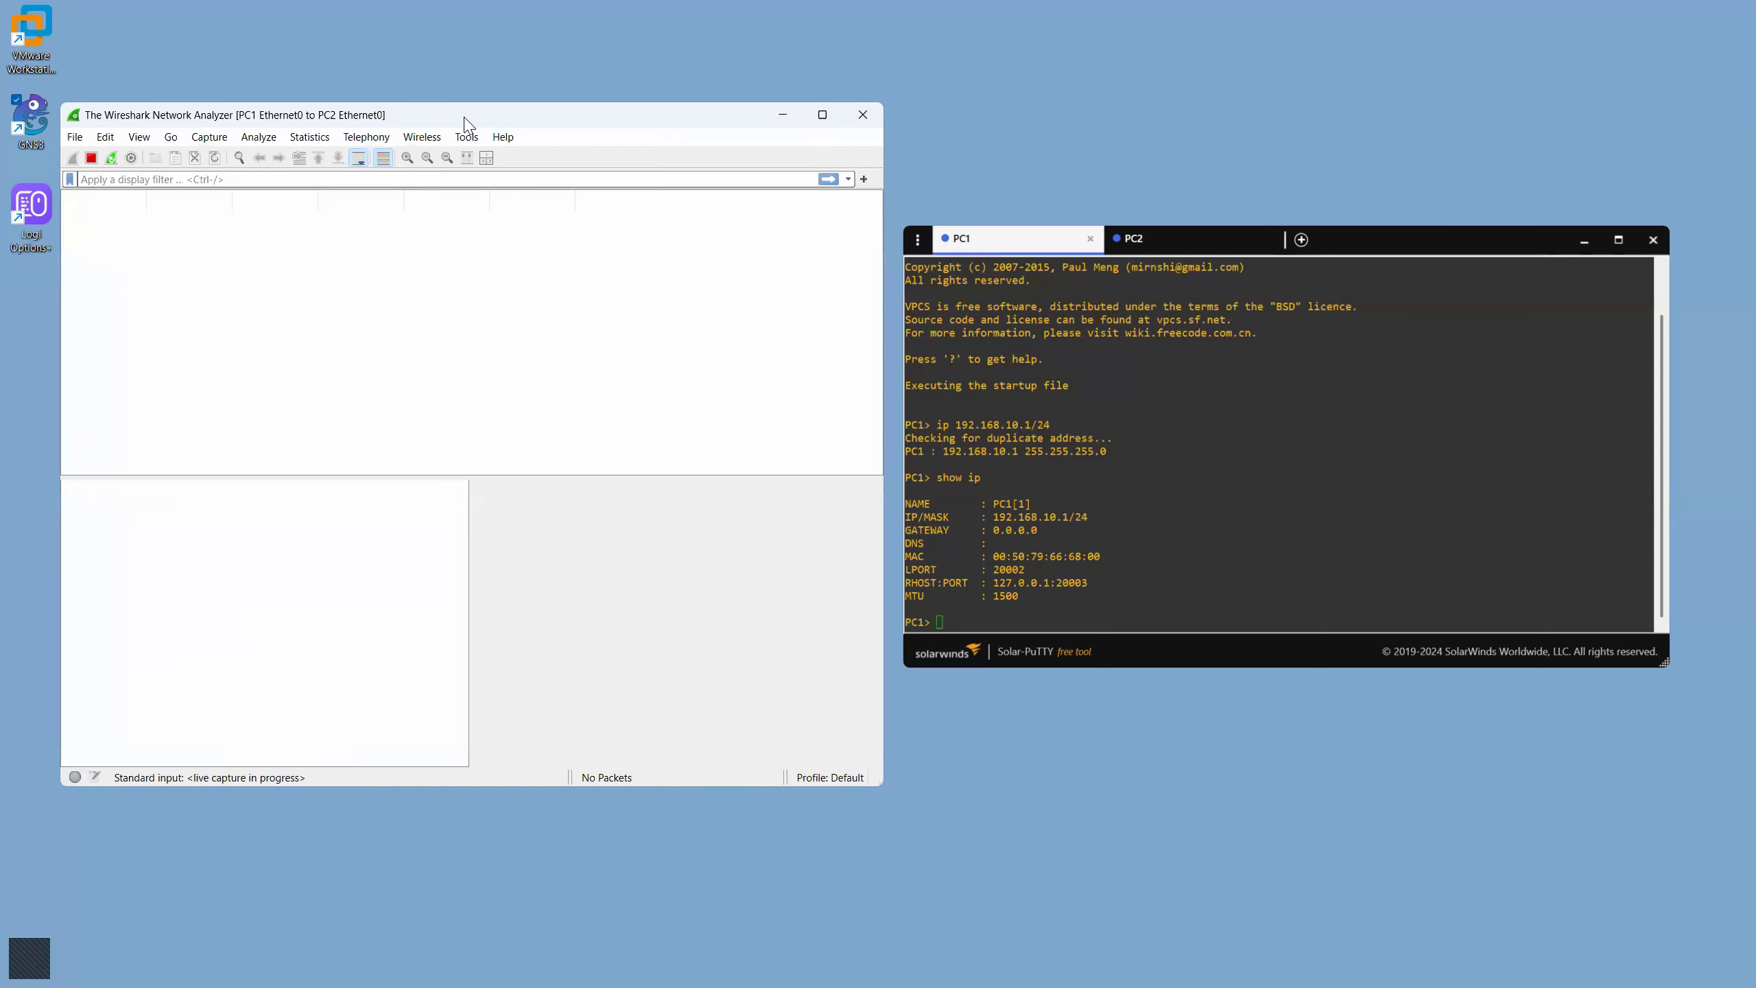
{"action": "left_click_drag", "start_coordinate": [464, 118], "coordinate": [458, 176]}
Step: Run ping 192.168.10.2 -c 1 from PC1 and examine the reply in its console
{"action": "left_click", "coordinate": [1197, 603]}
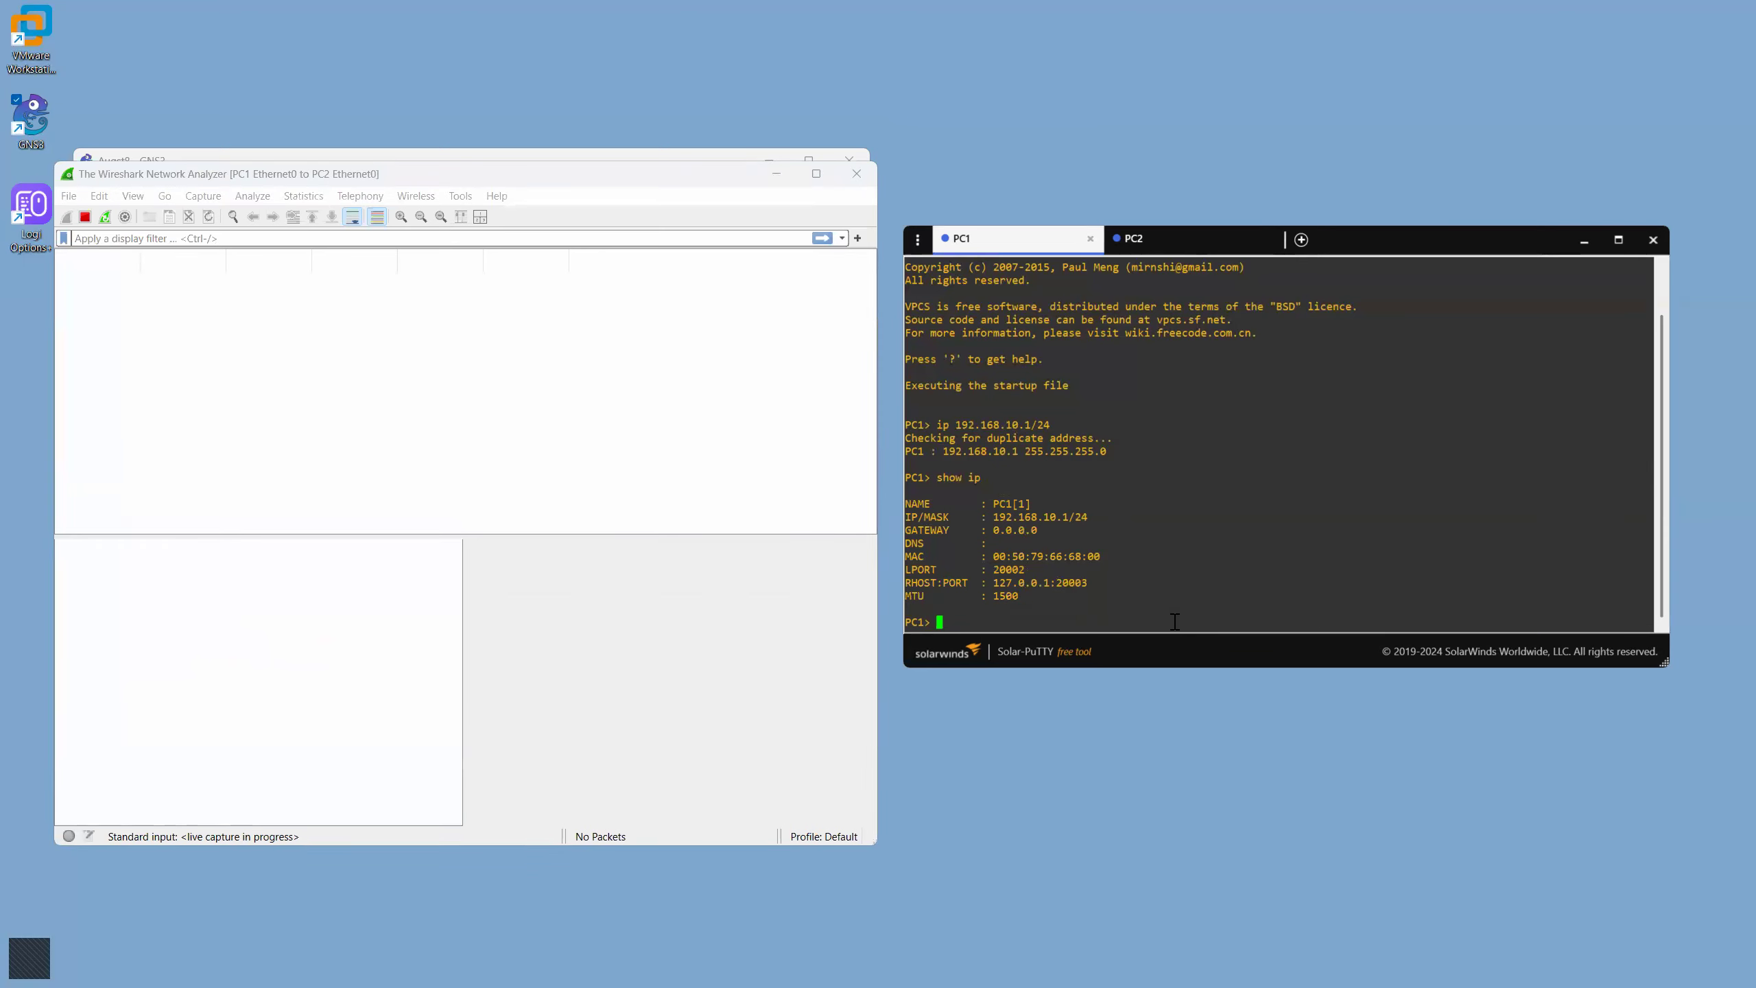
{"action": "type", "text": "ping 192.168.10.2"}
{"action": "type", "text": "-c 1"}
{"action": "key", "text": "Return"}
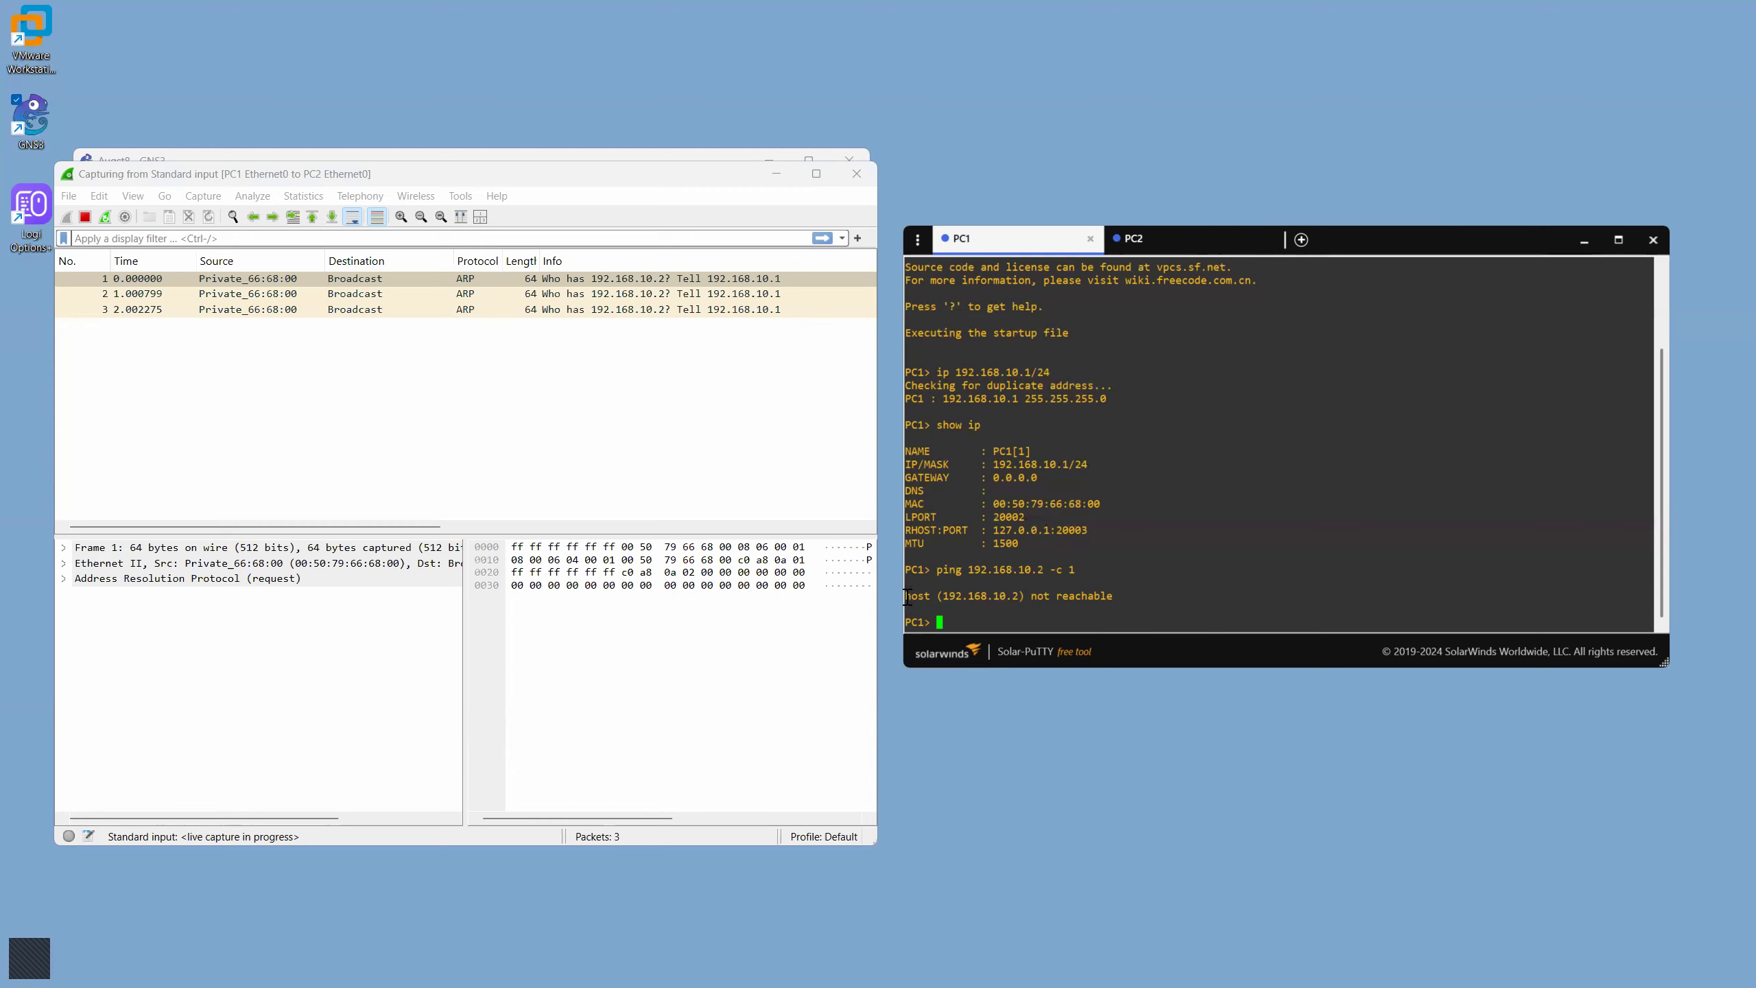
{"action": "left_click_drag", "start_coordinate": [908, 594], "coordinate": [1112, 596]}
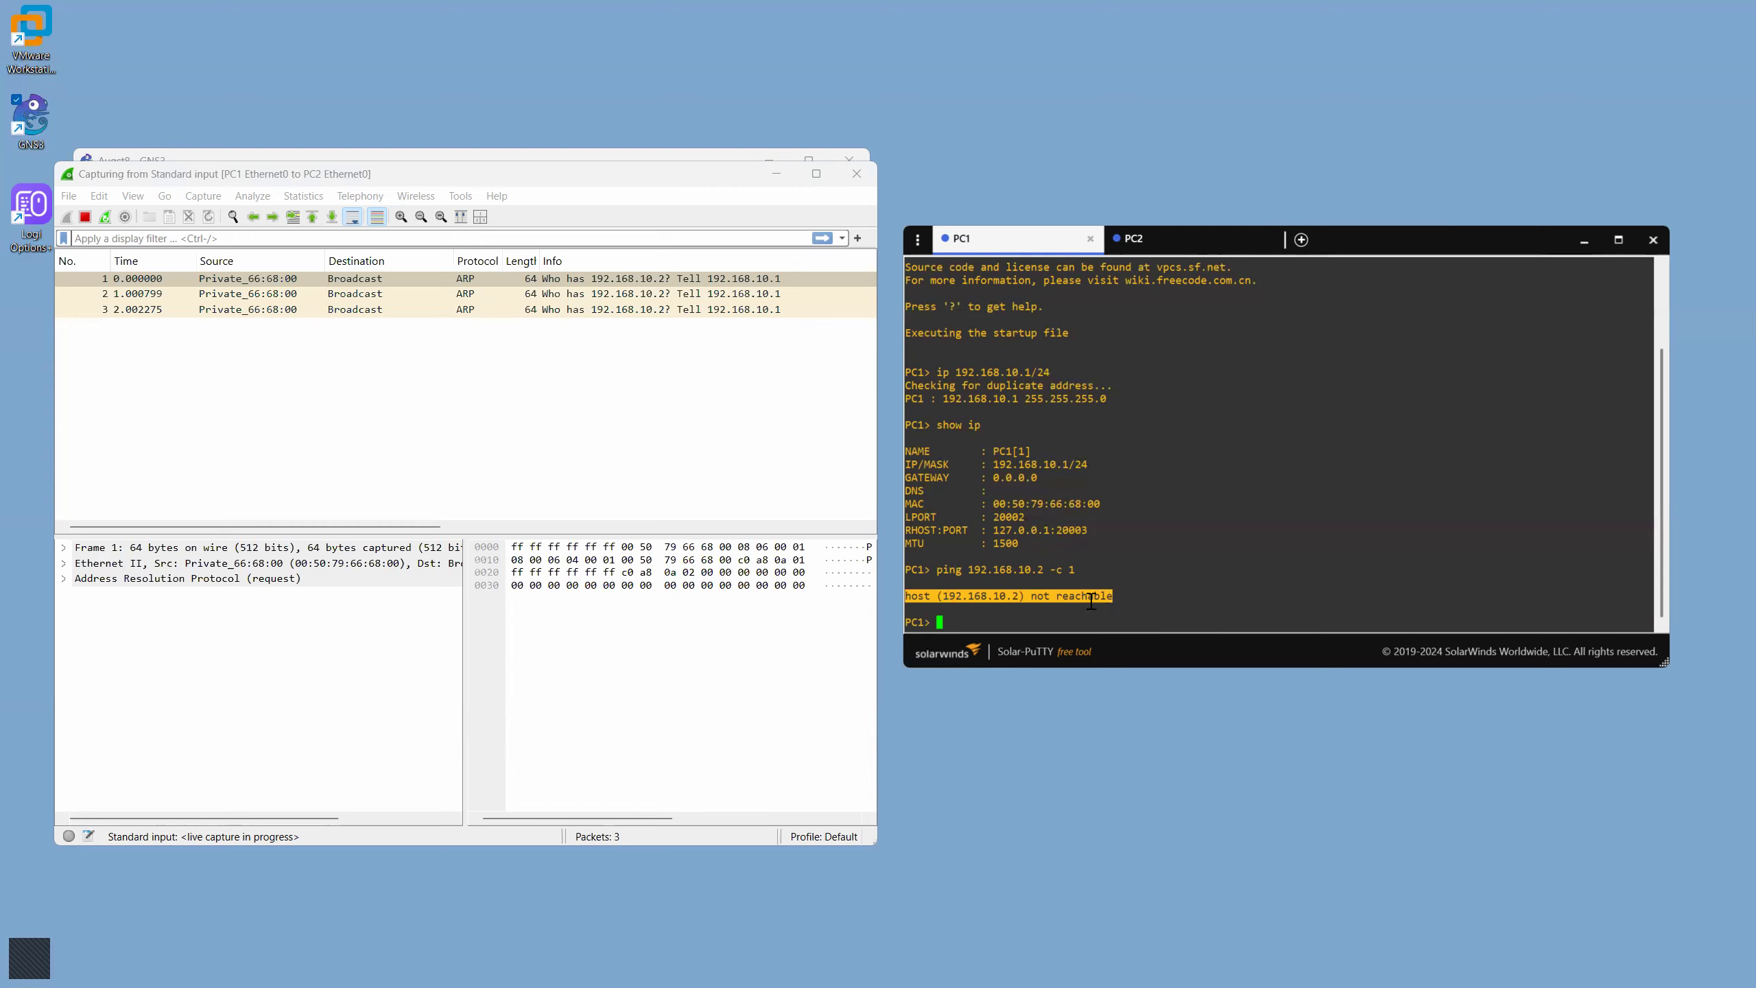
Step: Inspect the first captured ARP packet in Wireshark and expand its Ethernet II header details
{"action": "left_click", "coordinate": [193, 283]}
{"action": "left_click", "coordinate": [107, 280]}
{"action": "left_click", "coordinate": [219, 281]}
{"action": "left_click", "coordinate": [64, 563]}
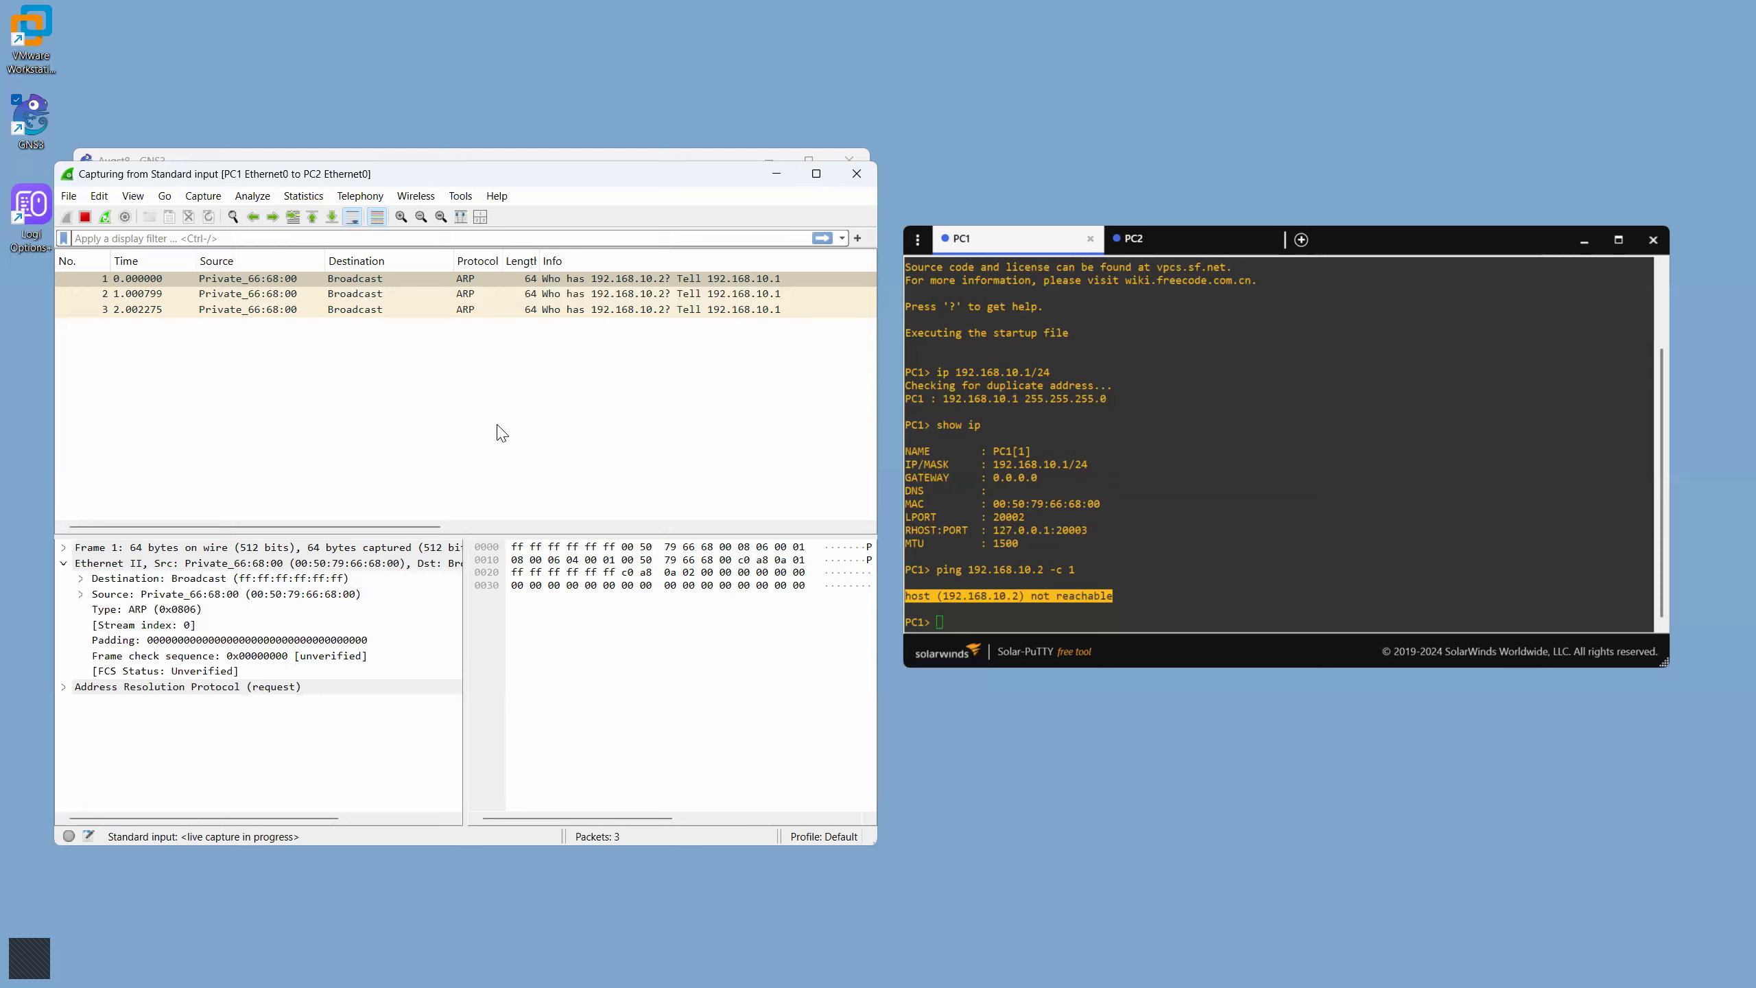
Step: Display PC1's ARP table with show arp and compare it with the ping reply
{"action": "left_click", "coordinate": [1246, 562]}
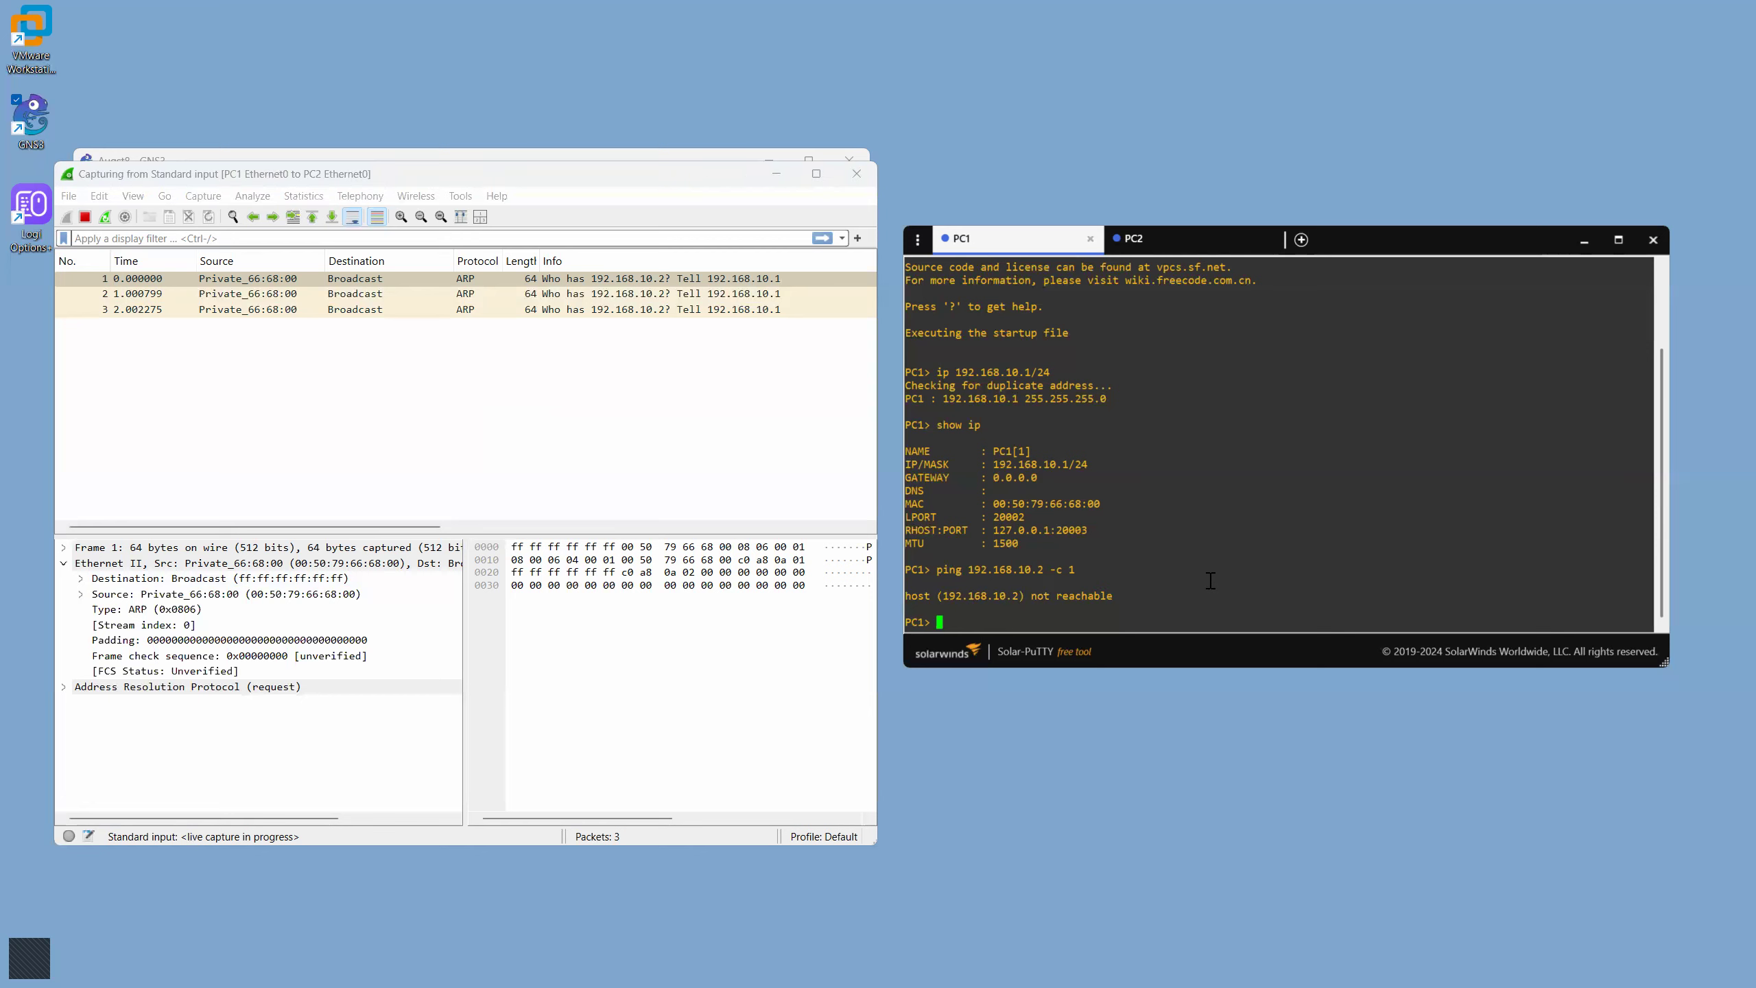
{"action": "type", "text": "show arp"}
{"action": "key", "text": "Return"}
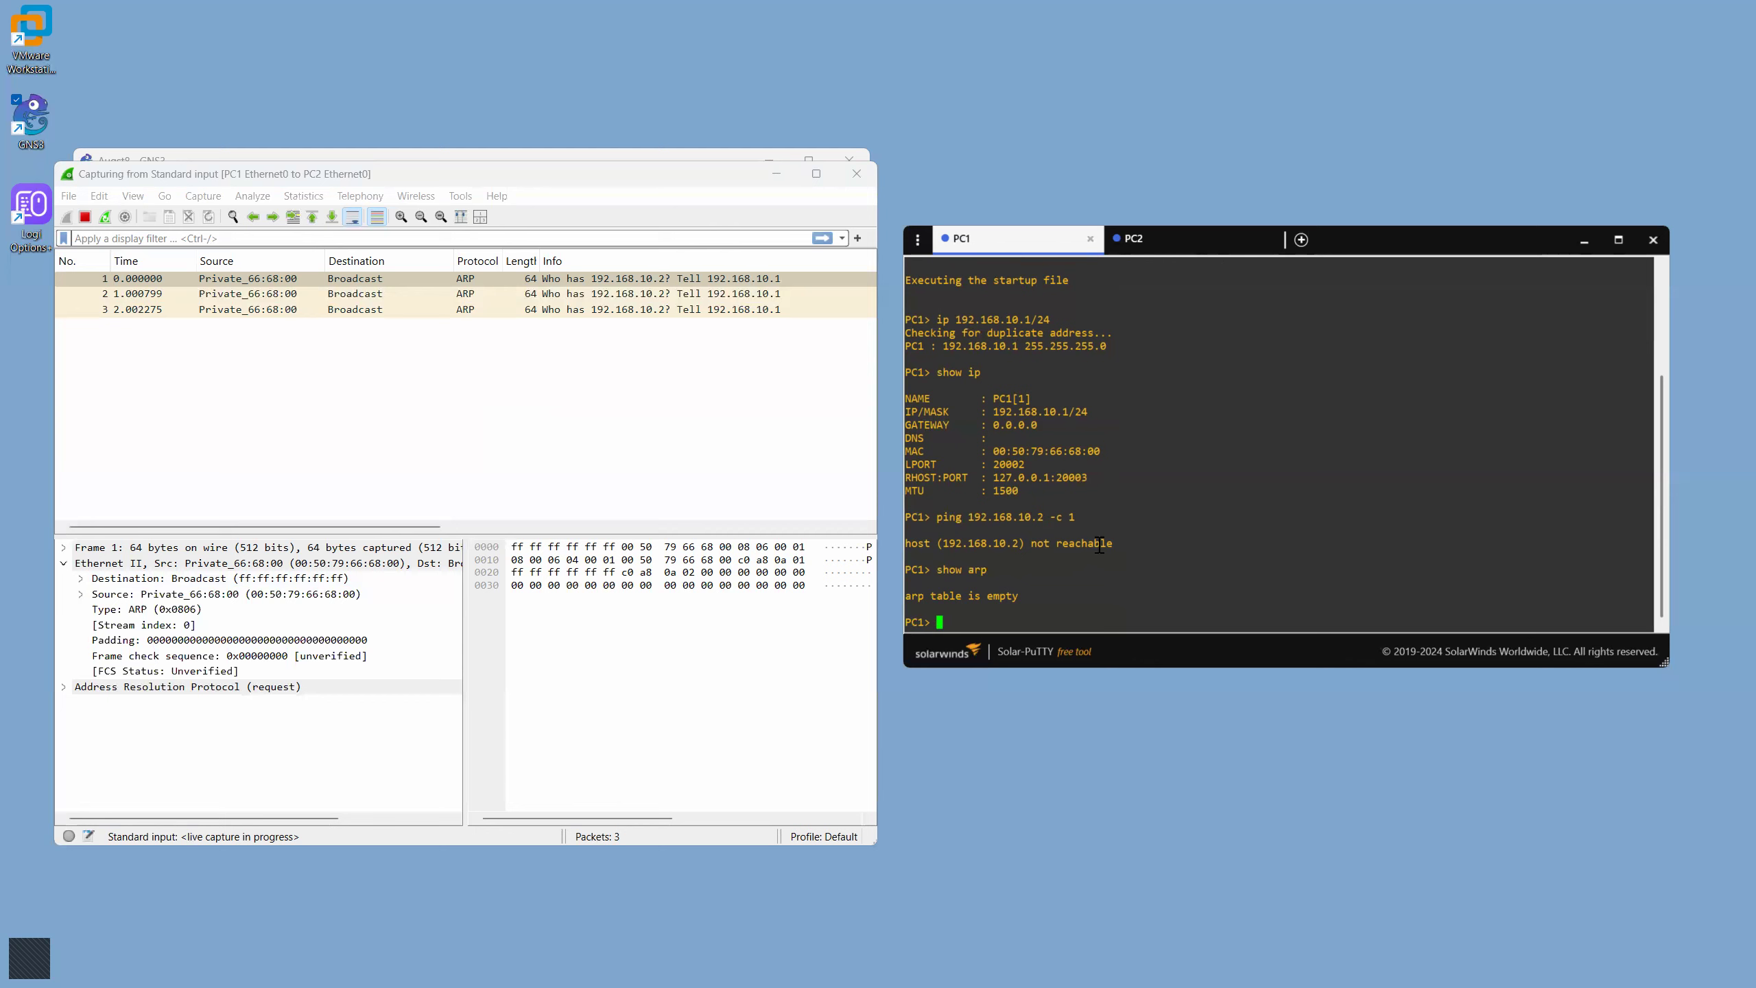
{"action": "left_click_drag", "start_coordinate": [1115, 545], "coordinate": [912, 545]}
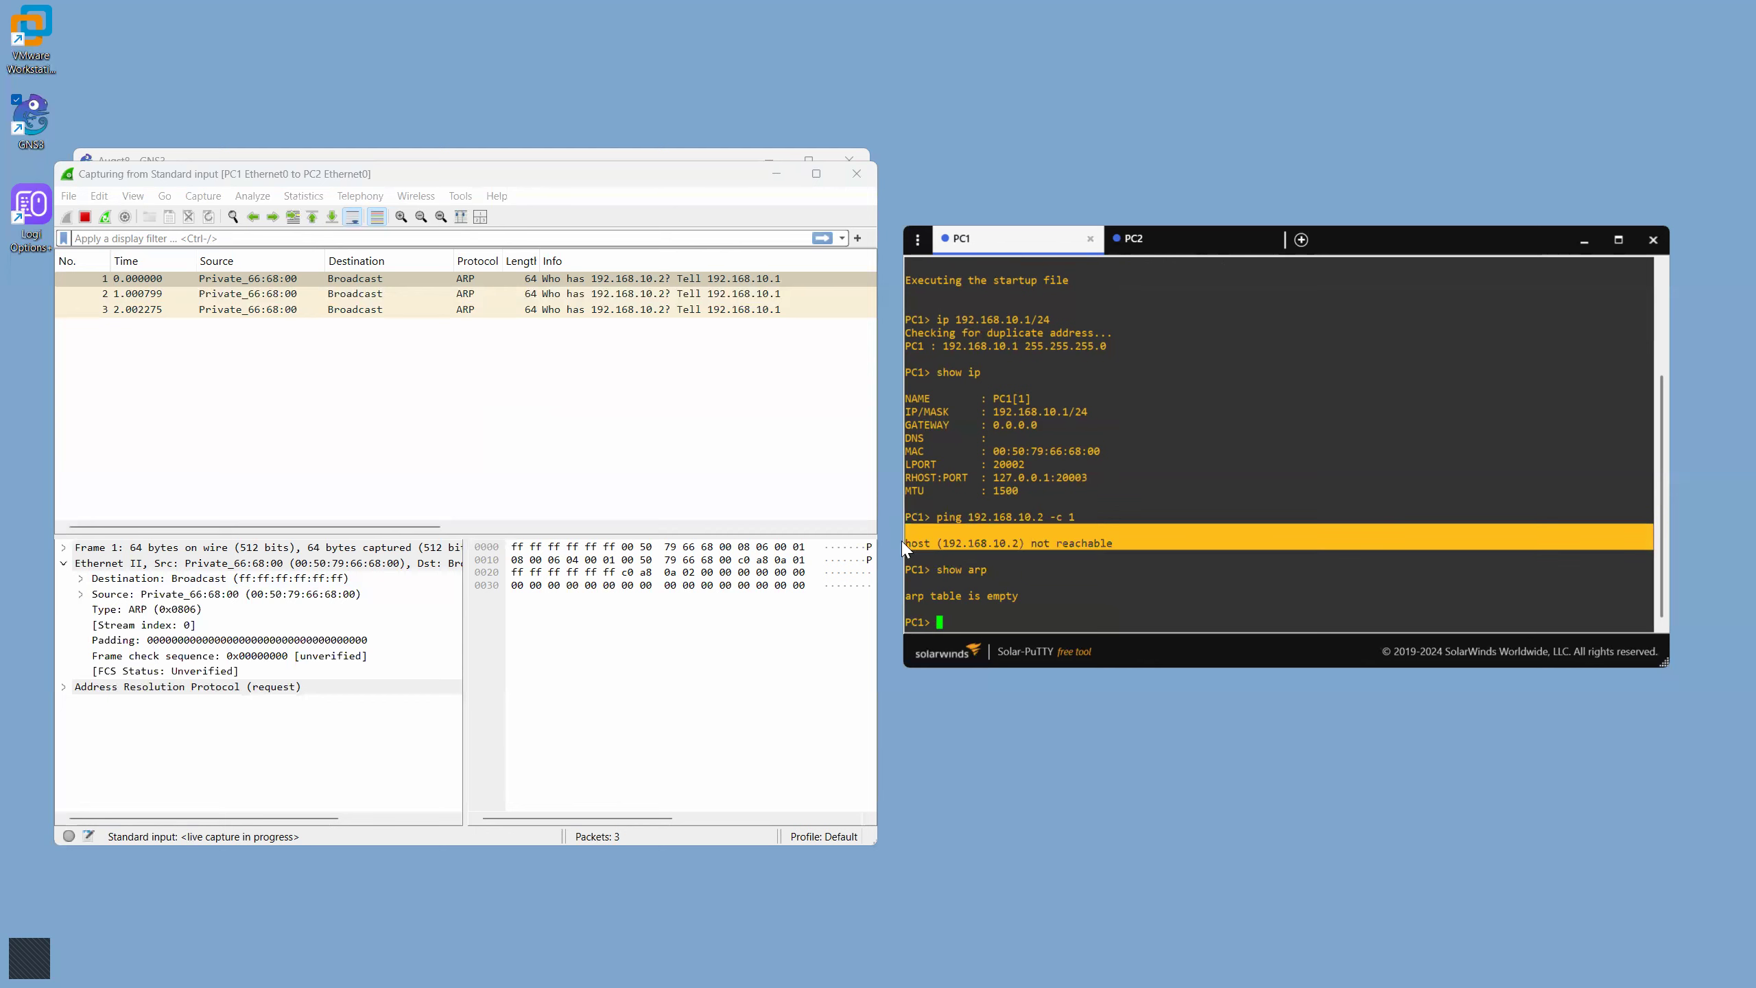
{"action": "left_click", "coordinate": [1057, 605]}
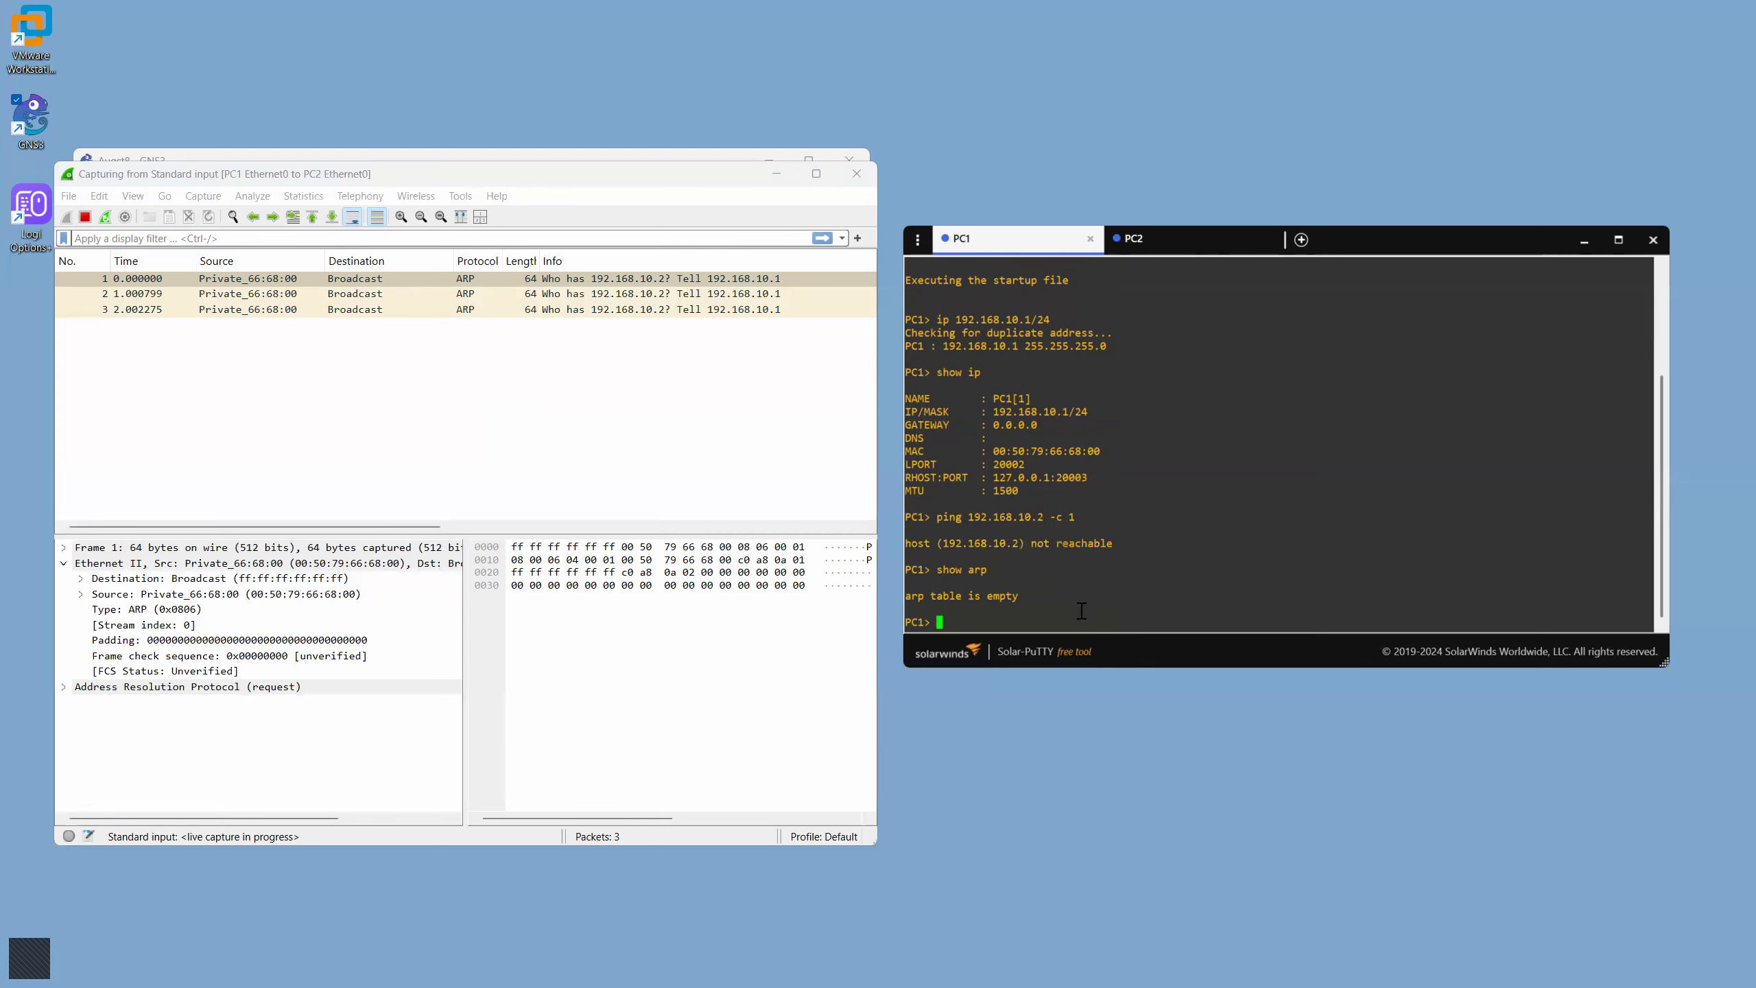
Step: Quit Wireshark without saving the packets and stop the capture on the PC1–PC2 link
{"action": "left_click", "coordinate": [856, 174]}
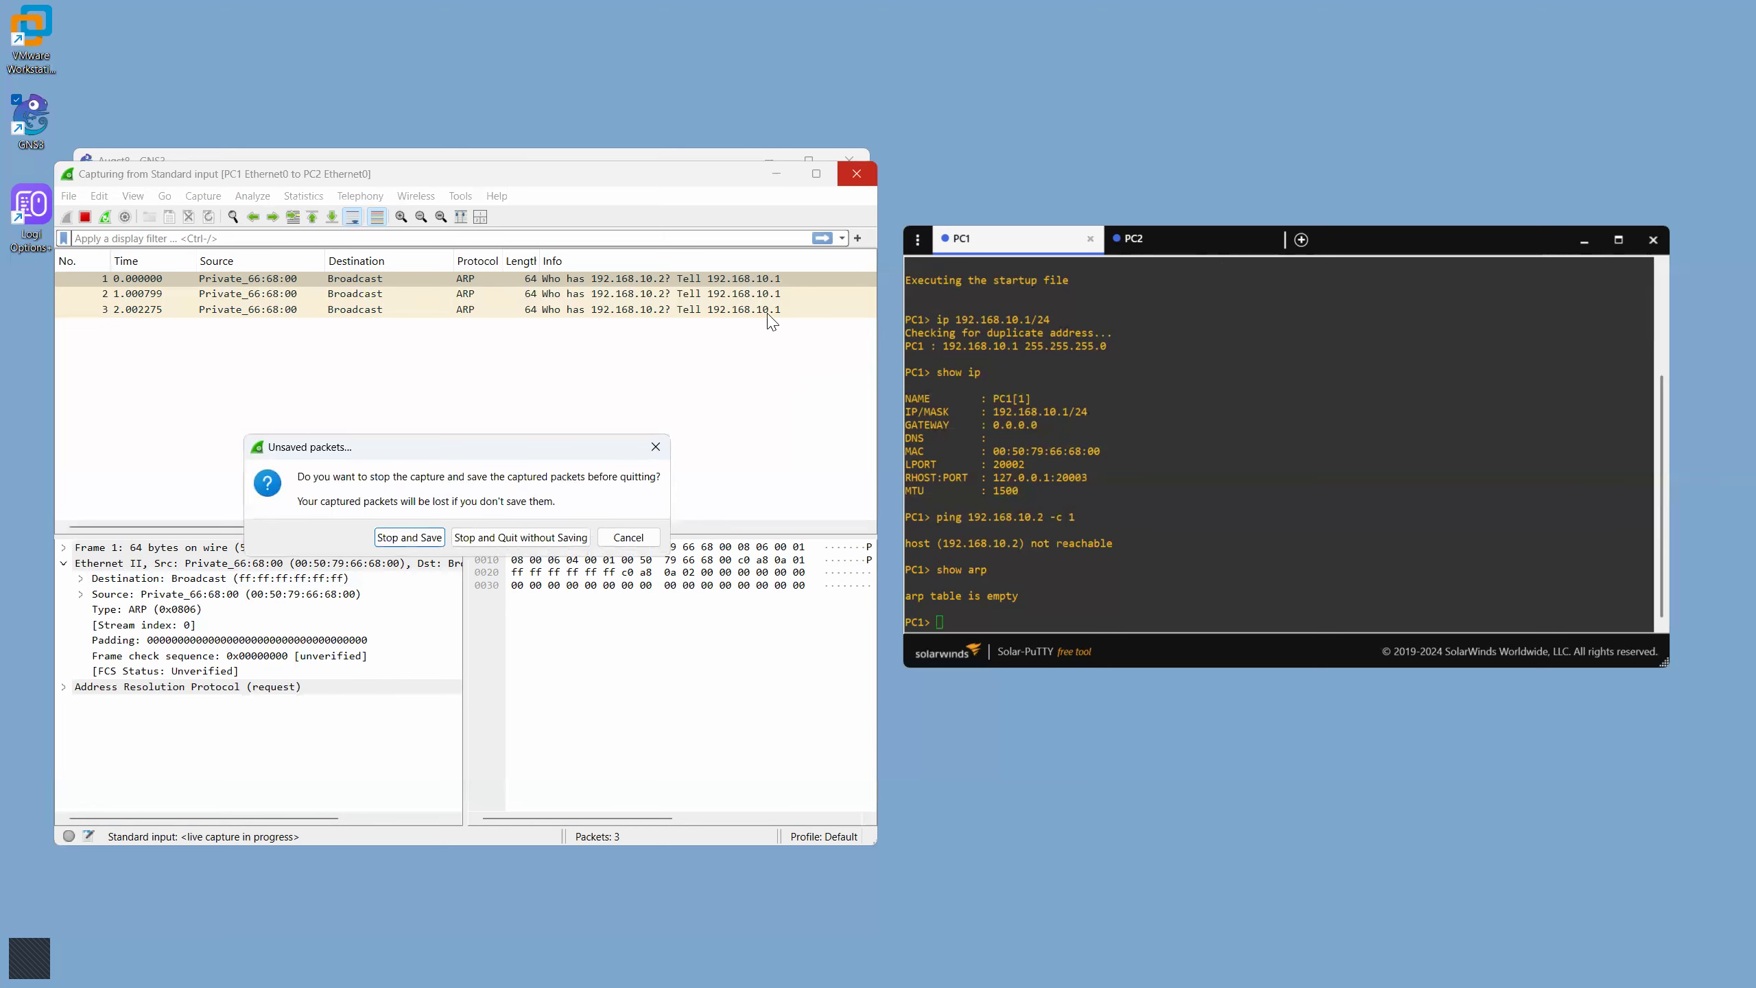
{"action": "left_click", "coordinate": [520, 538]}
{"action": "left_click", "coordinate": [360, 408]}
{"action": "right_click", "coordinate": [361, 409]}
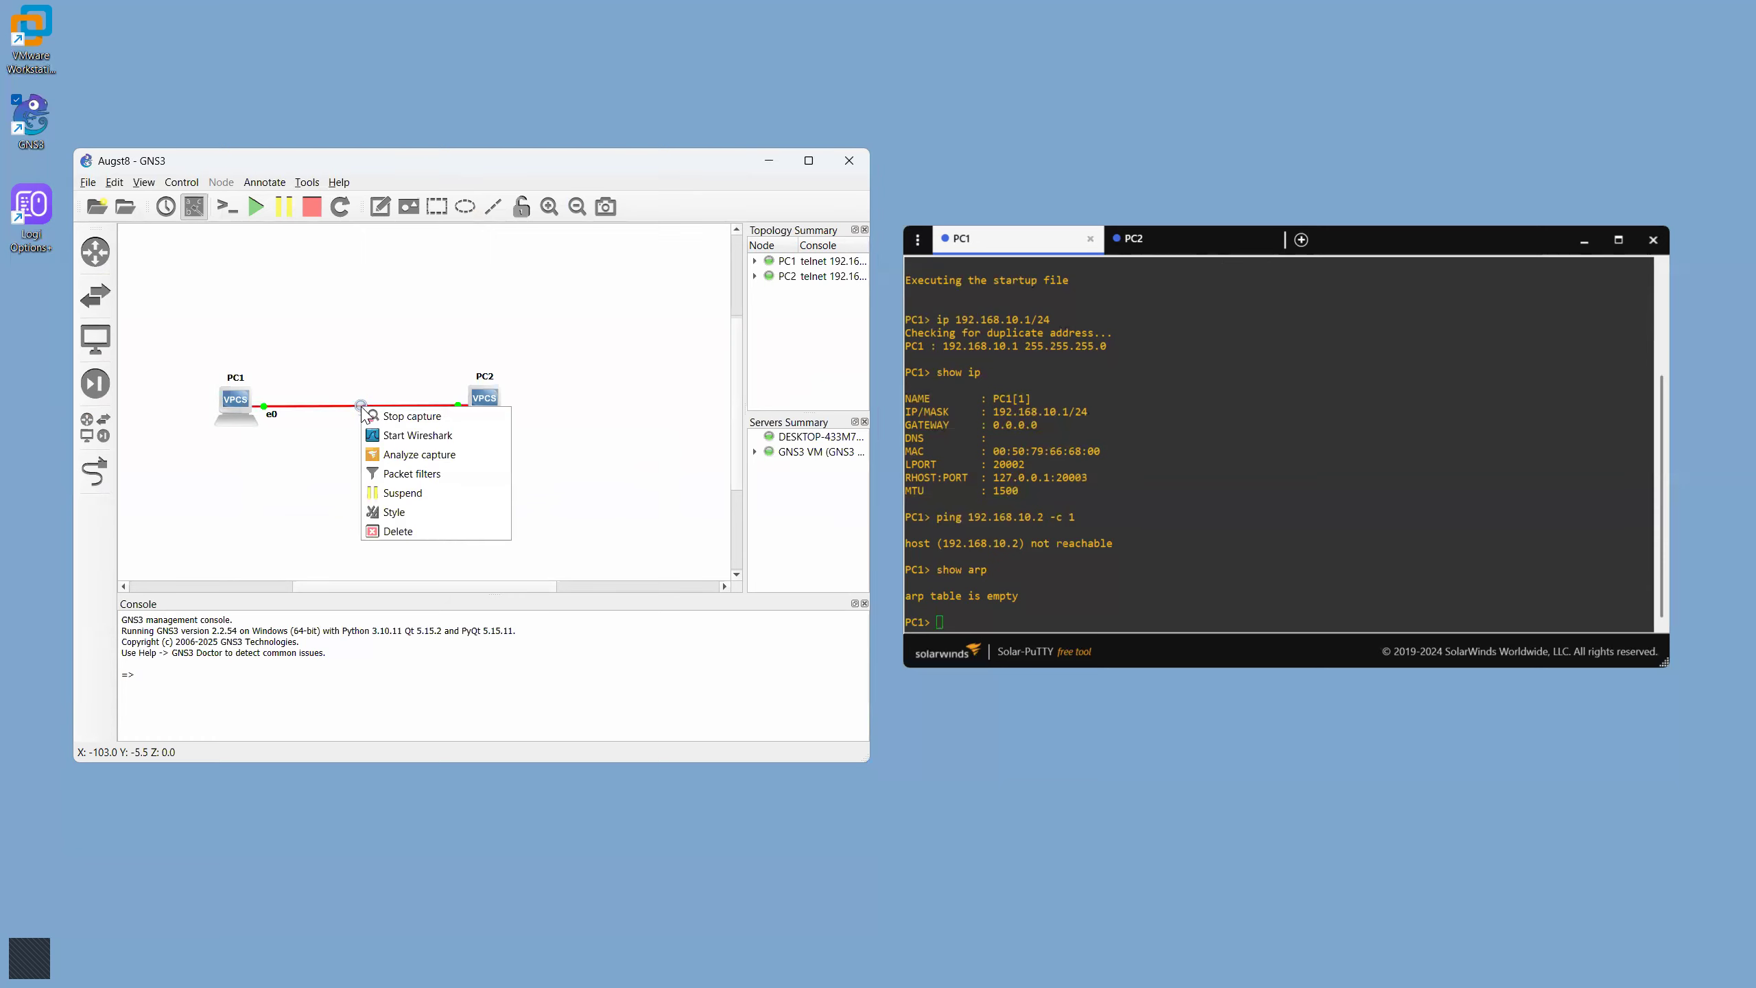
{"action": "left_click", "coordinate": [423, 417]}
Step: In PC2's console, enter the ip command with the address 192.168.10.2
{"action": "left_click", "coordinate": [1237, 547]}
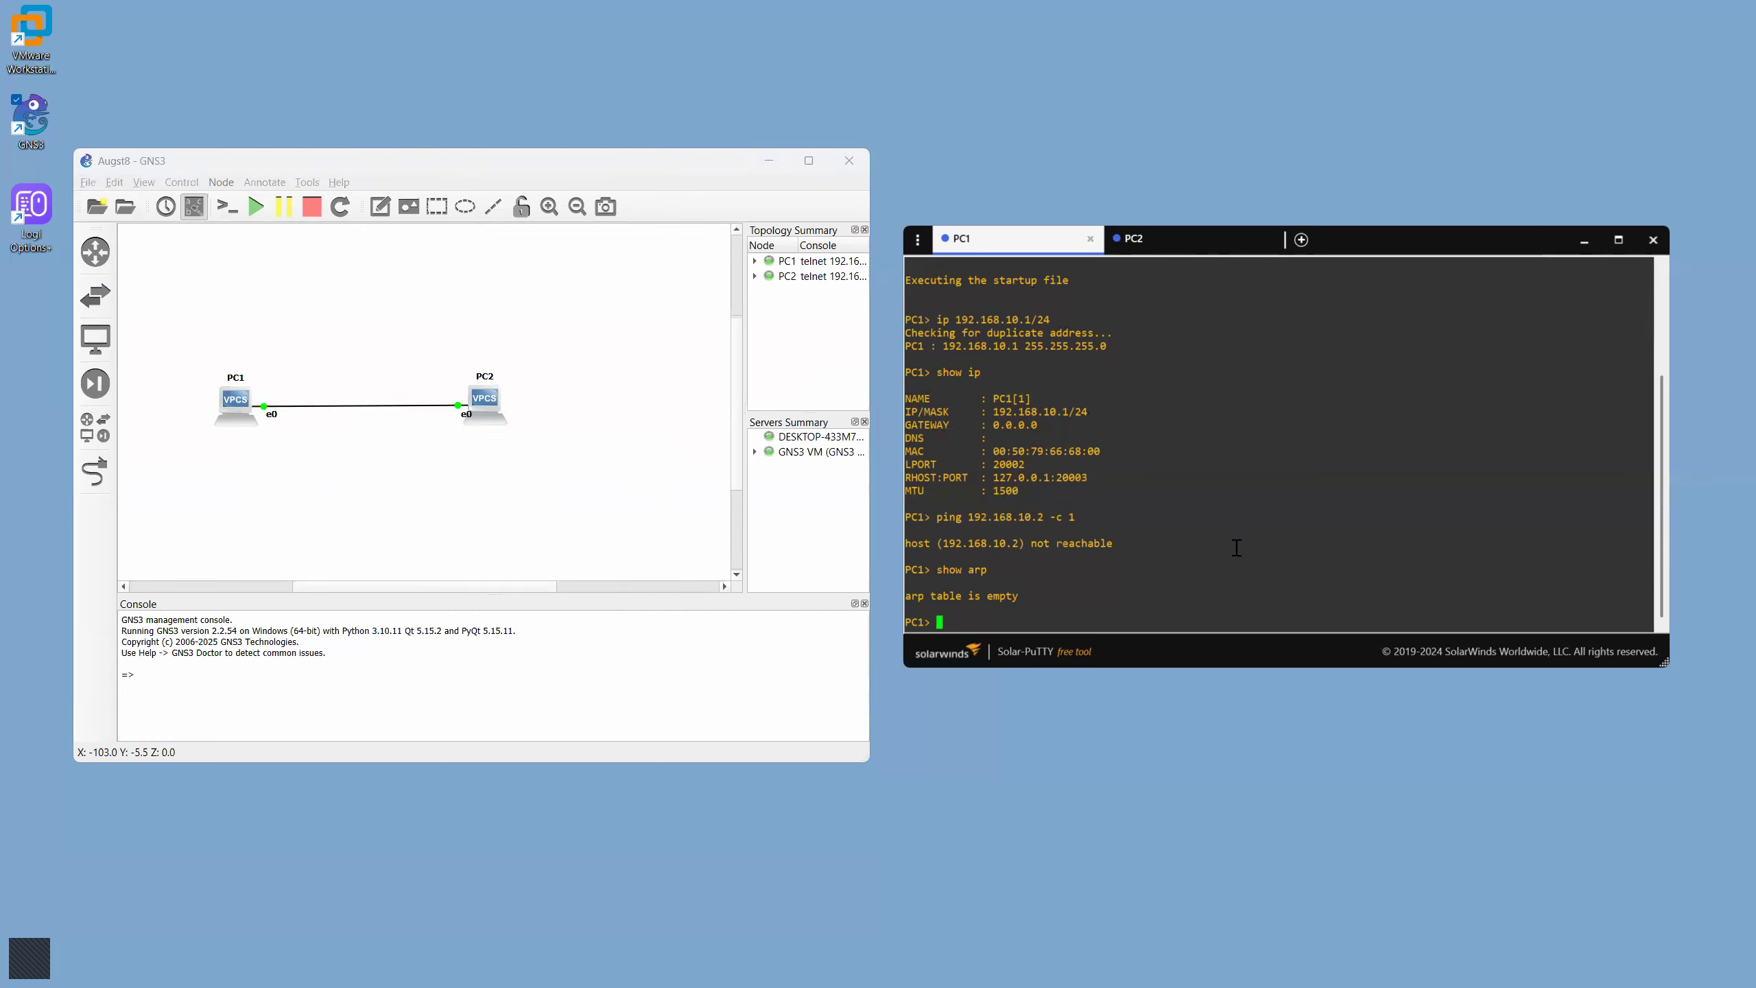
{"action": "left_click", "coordinate": [1175, 251]}
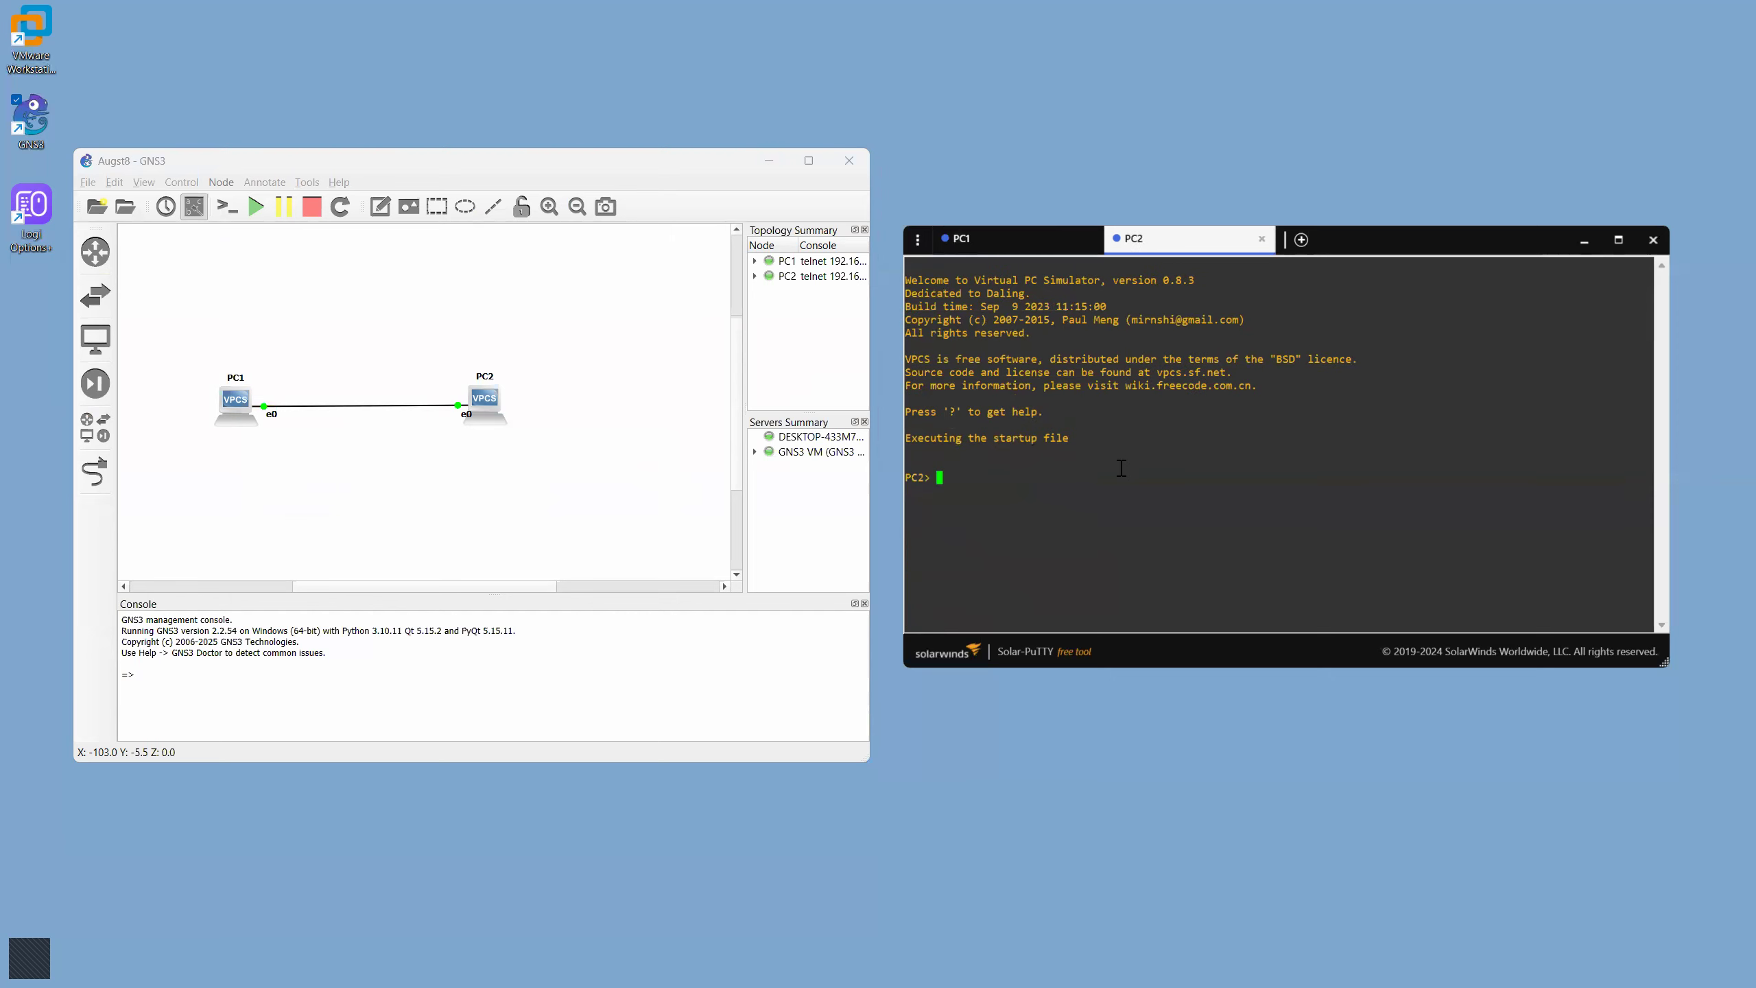
{"action": "type", "text": "ip 192.168.10.2"}
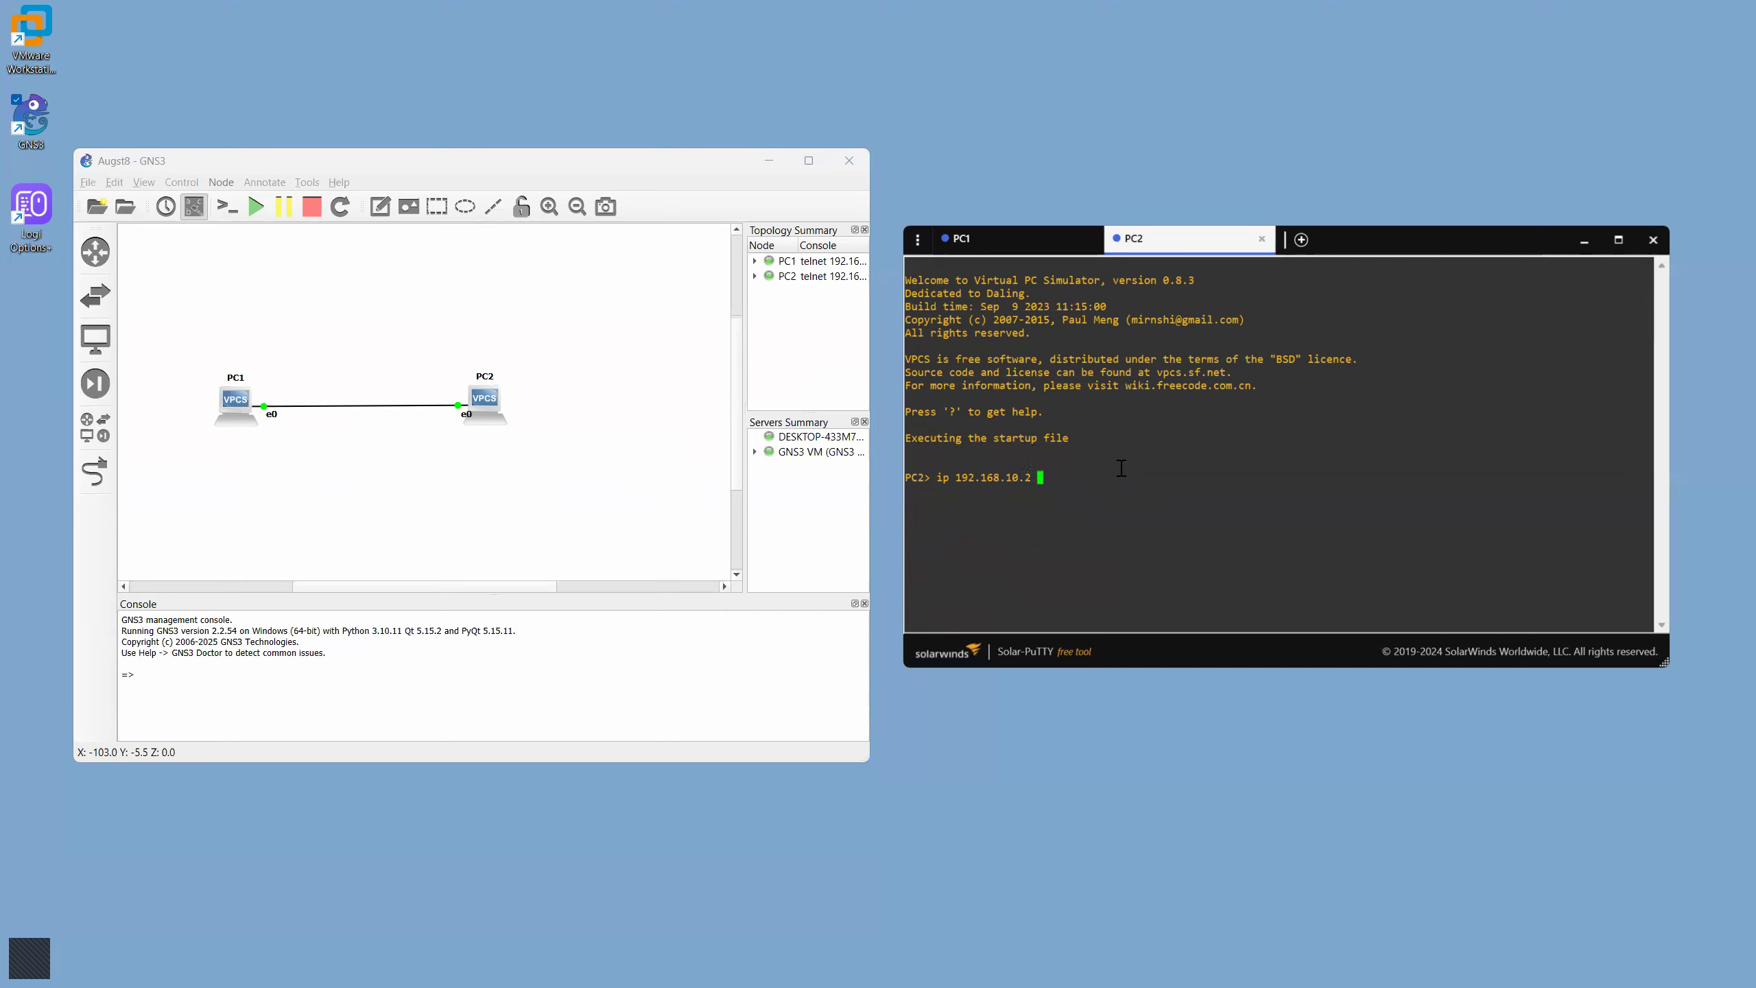